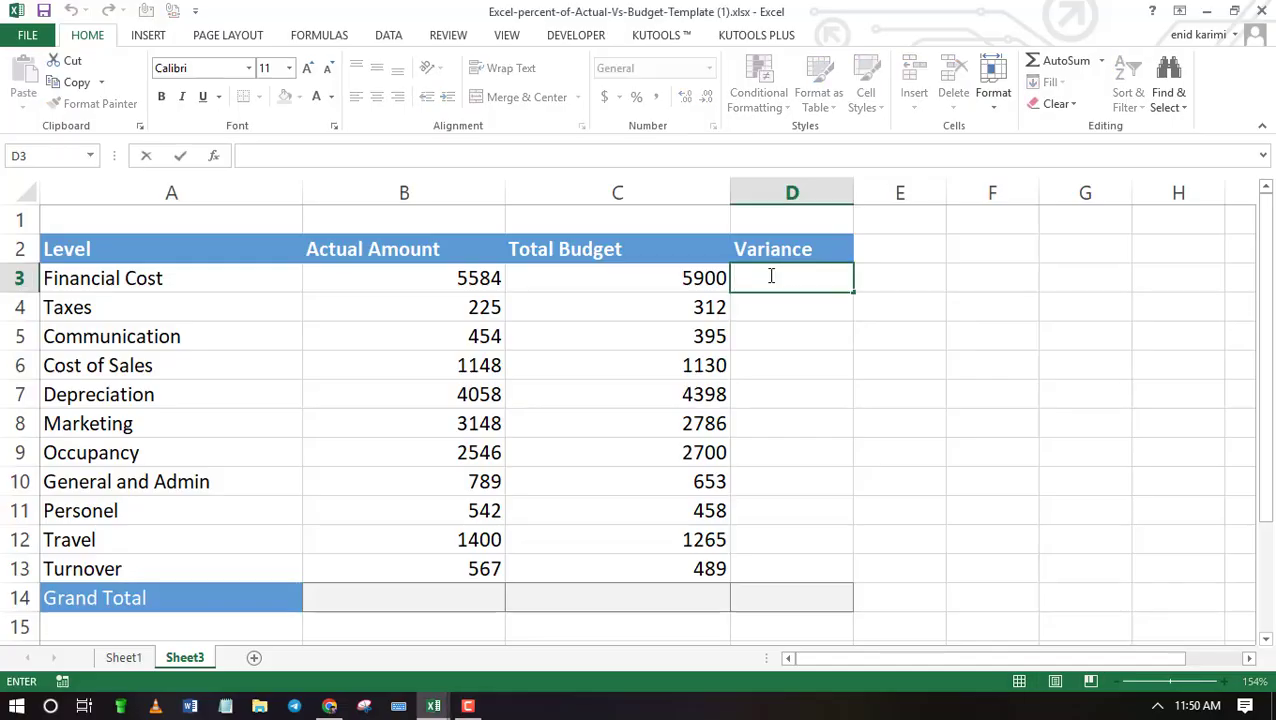
Calculate the Financial Cost variance in D3 with =B3-C3 and fill the formula down through the Turnover row, D13.
type("=")
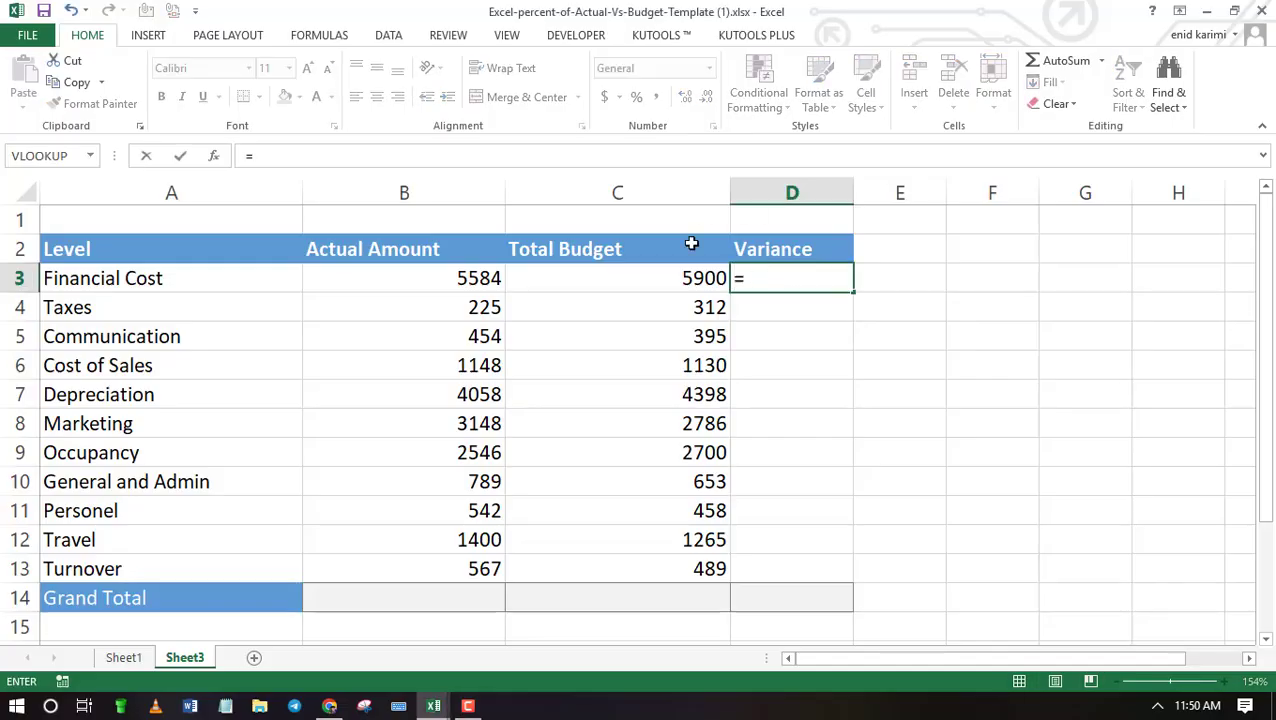
left_click(470, 280)
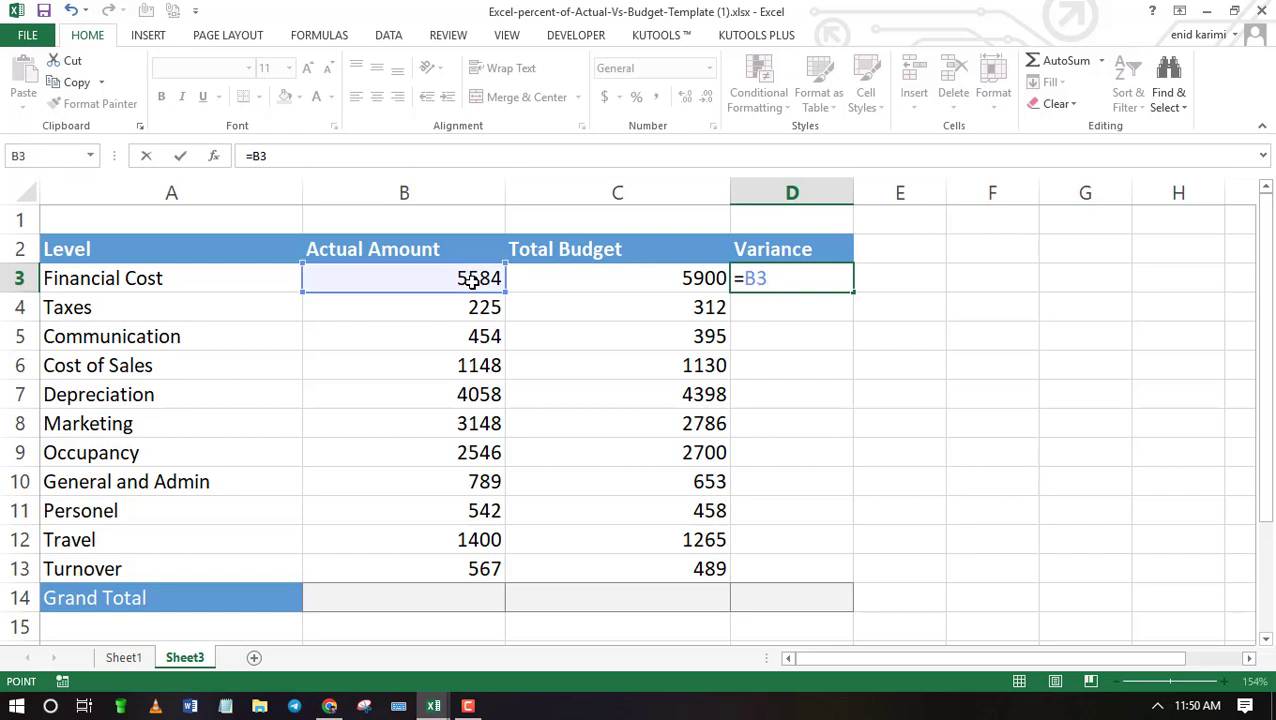
type("-")
left_click(633, 285)
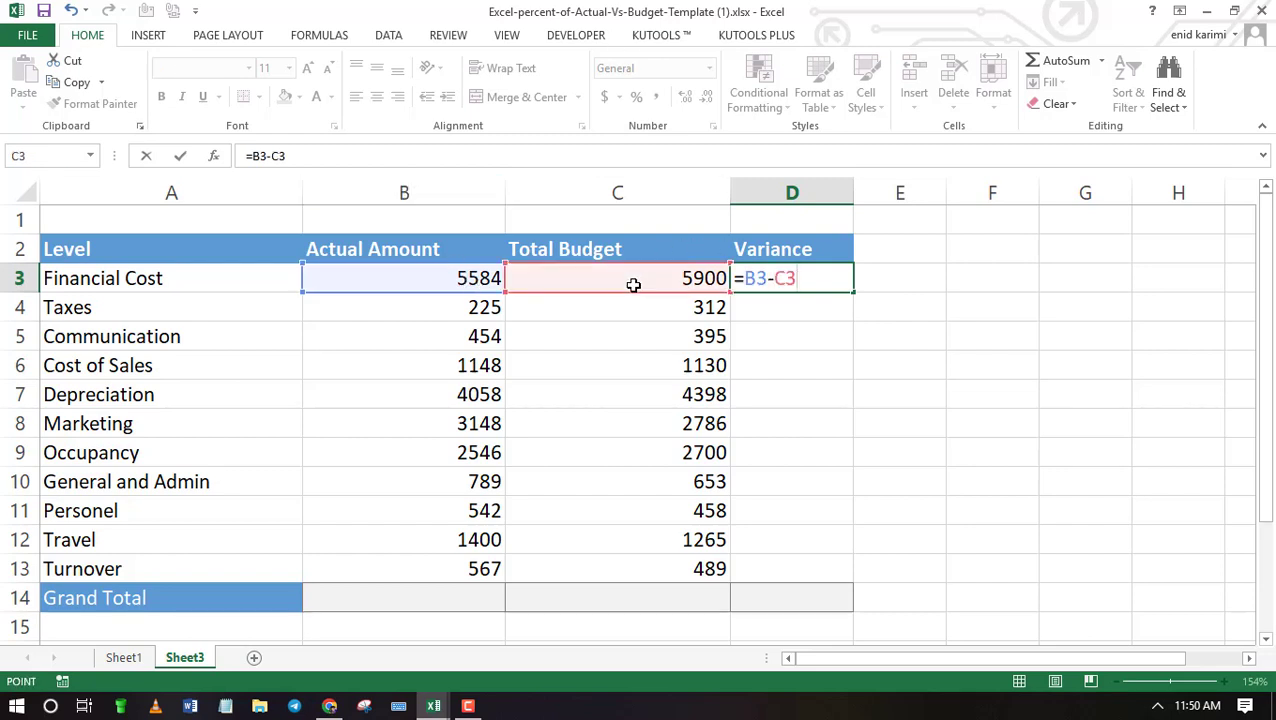
key("Return")
left_click(822, 277)
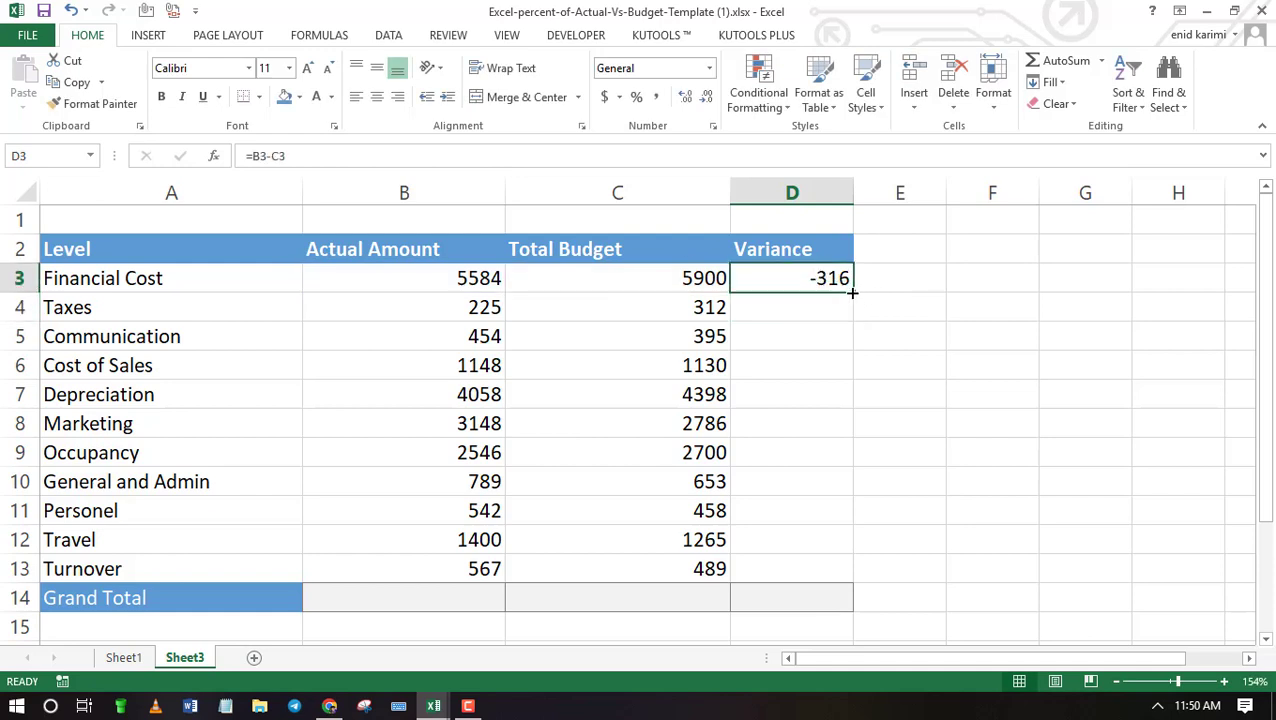
left_click_drag(852, 292, 837, 578)
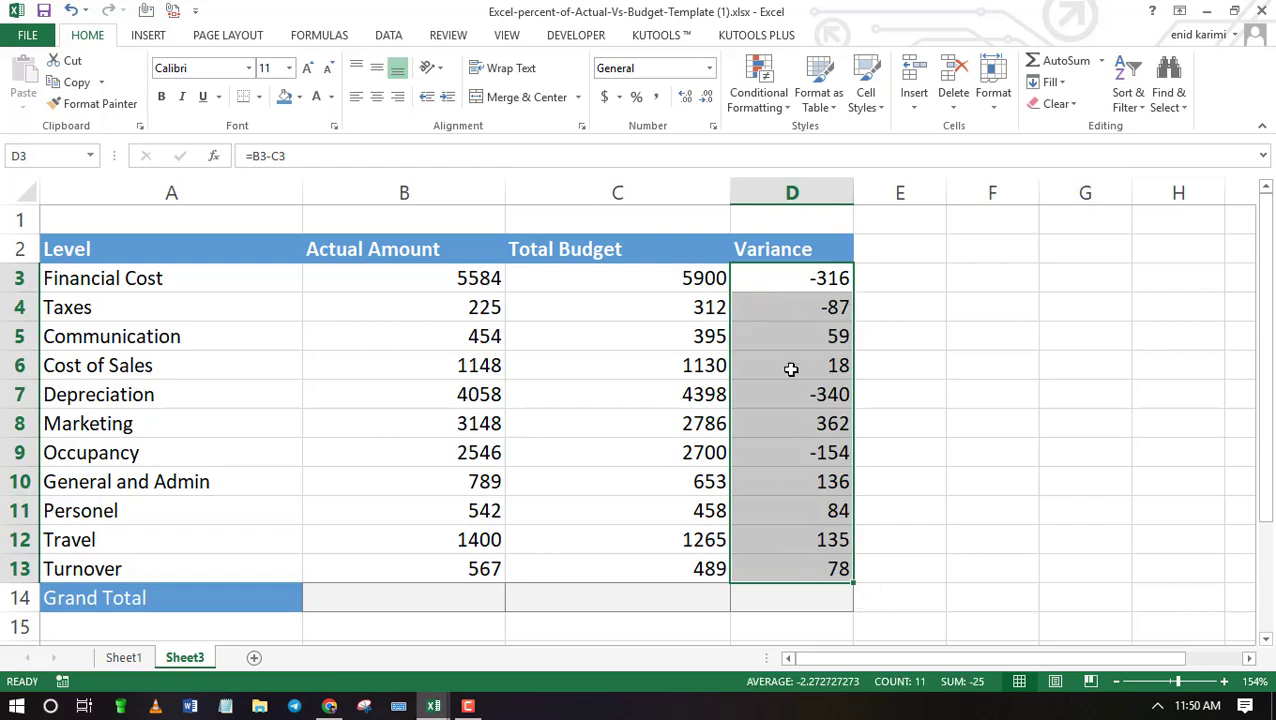
Examine the formulas in the first rows of the Variance column to check which cells each one references.
left_click(823, 597)
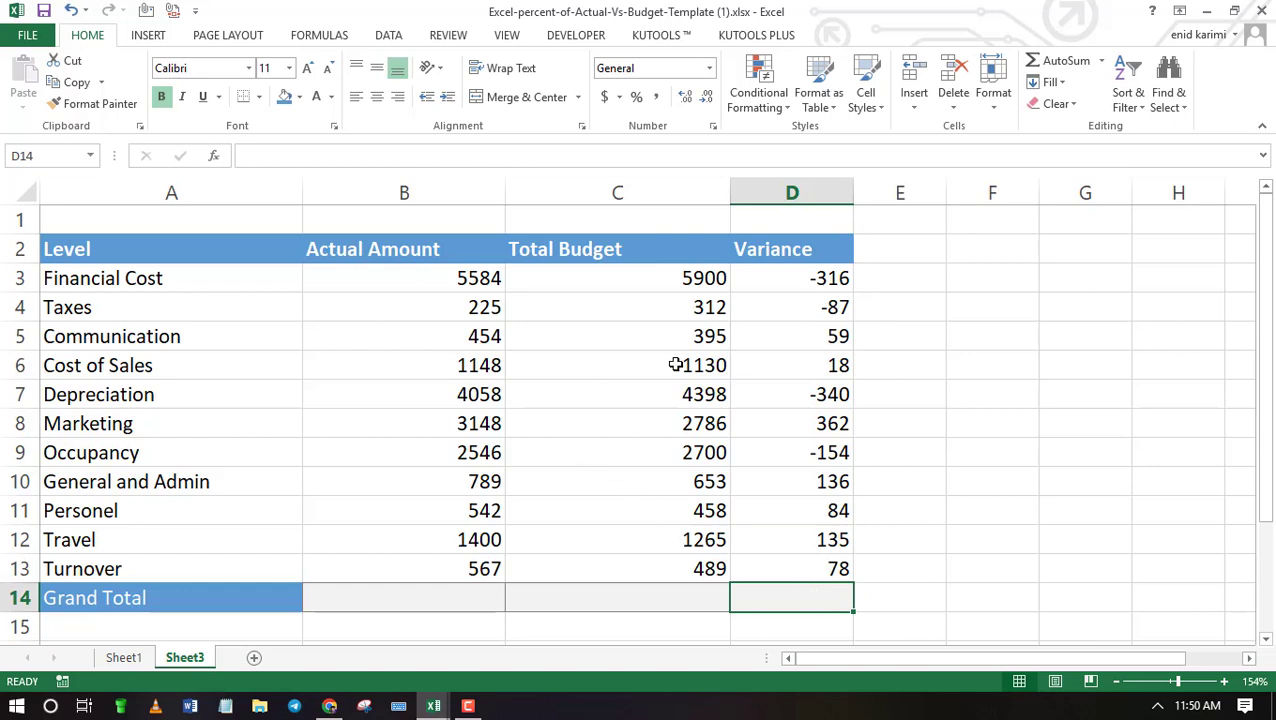
left_click(804, 284)
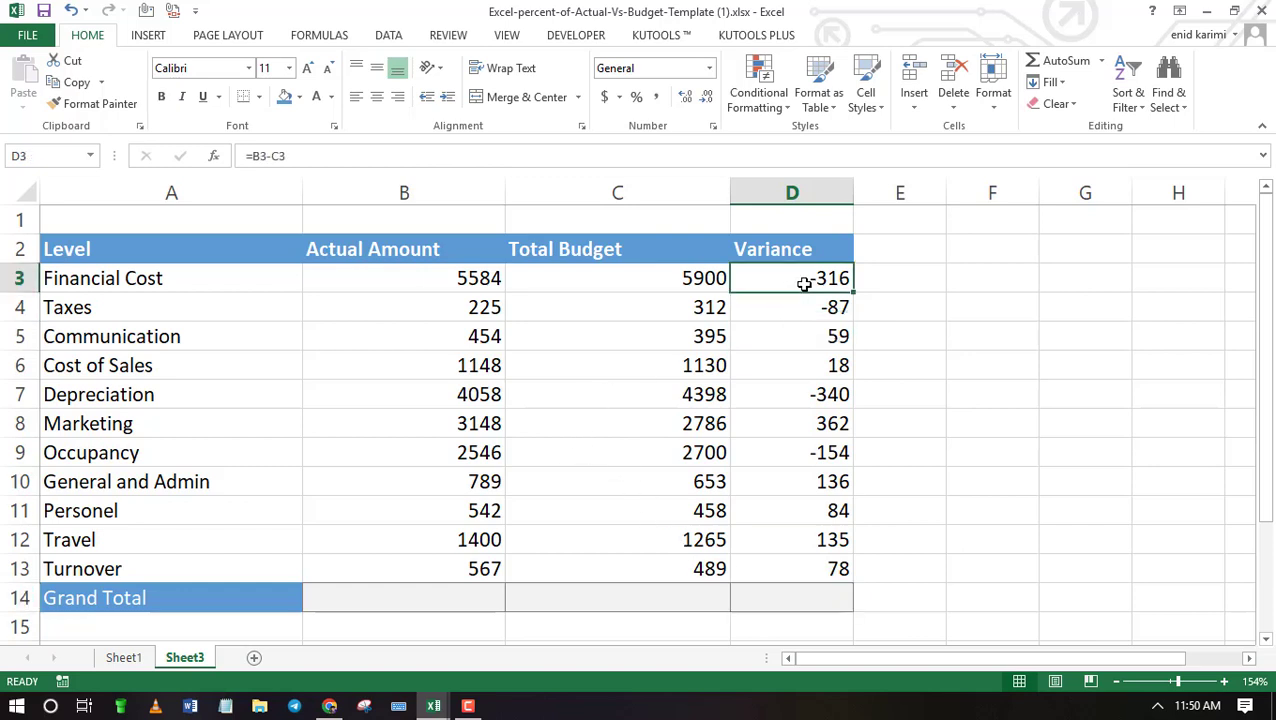
double_click(804, 284)
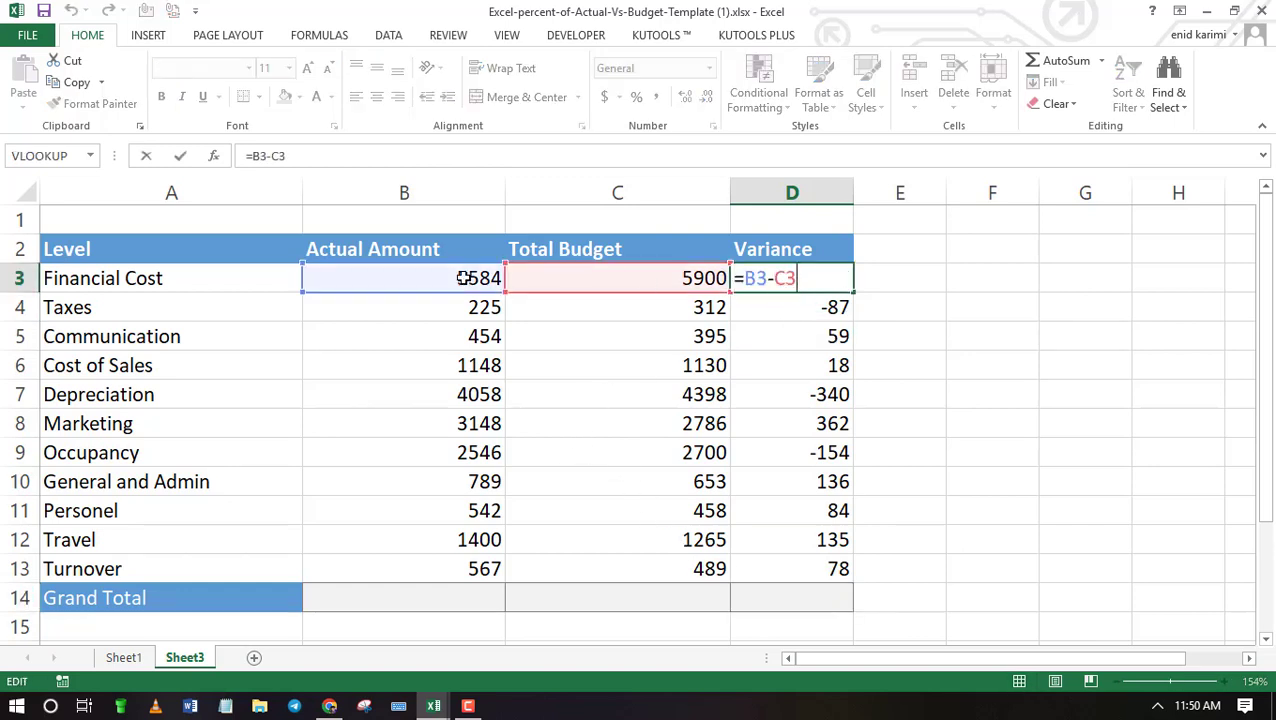
left_click(820, 306)
double_click(820, 306)
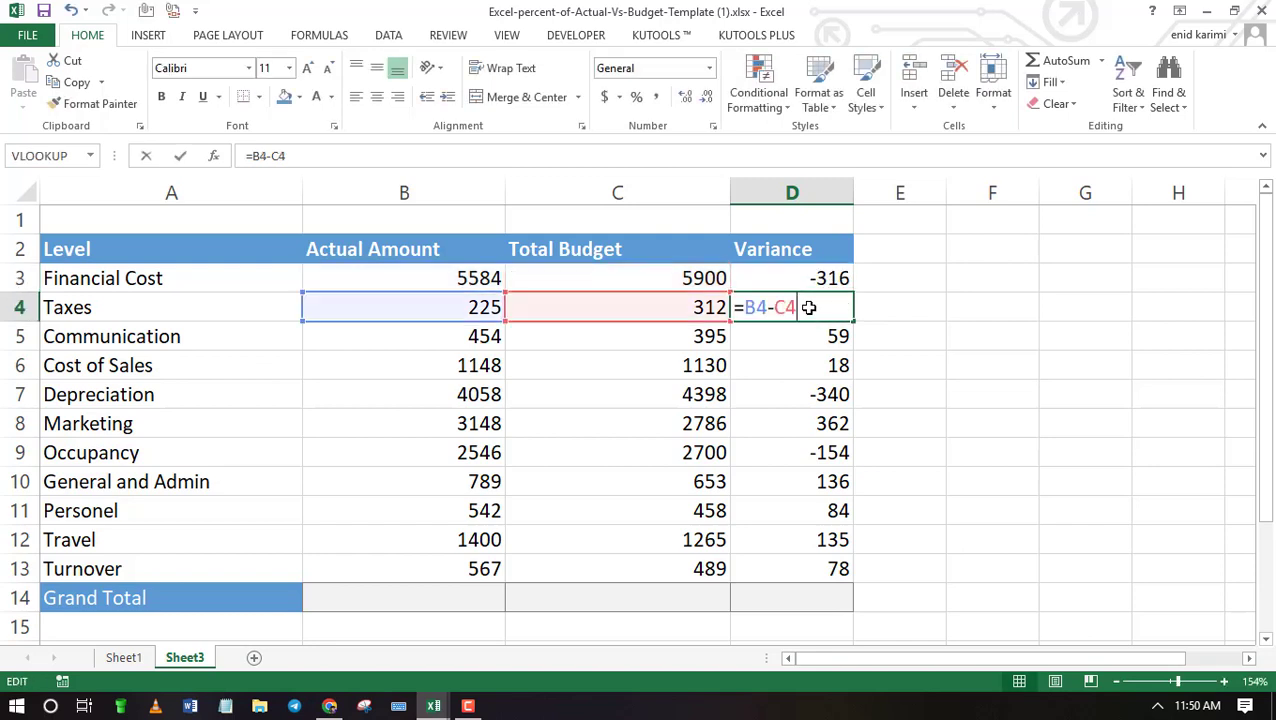
left_click(810, 337)
double_click(810, 337)
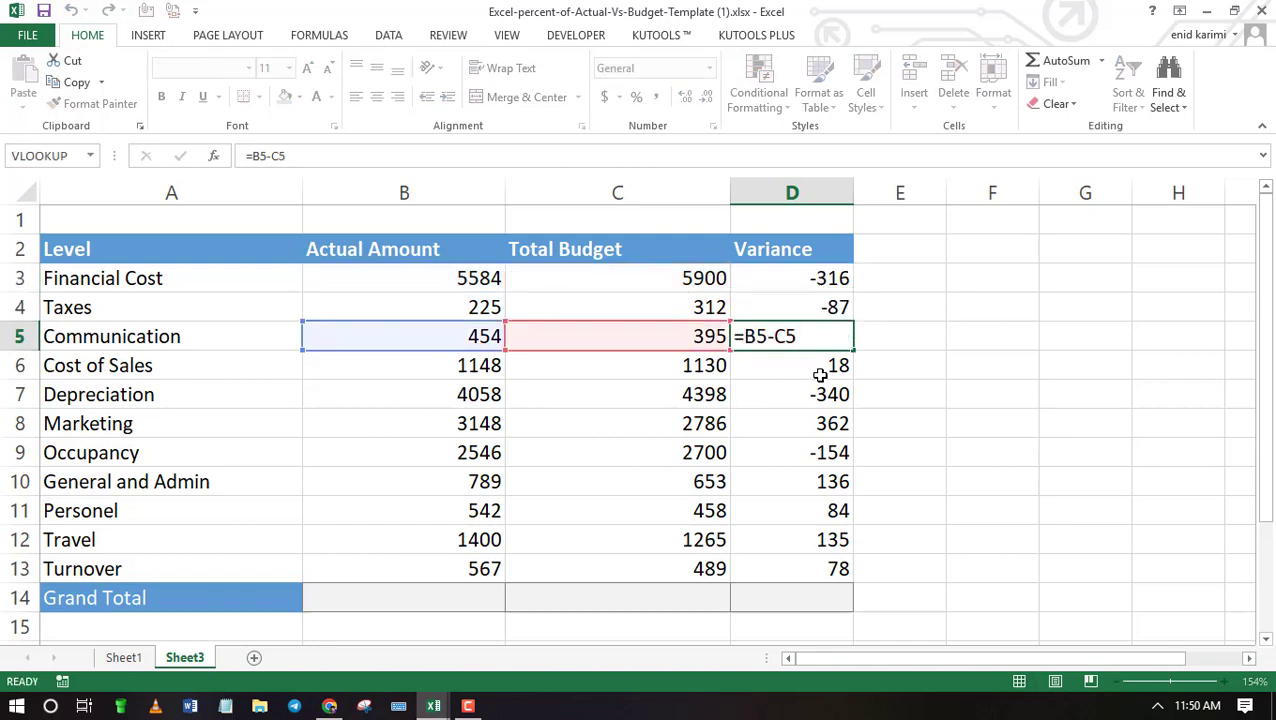
left_click(818, 368)
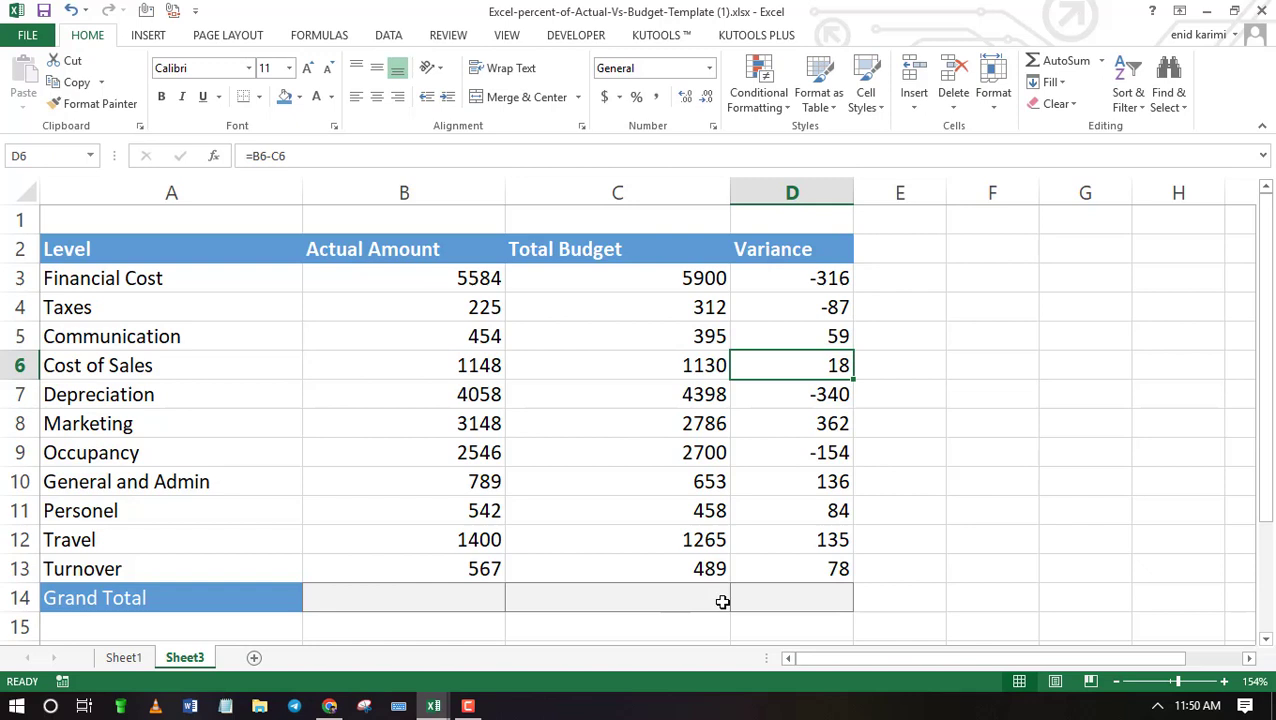
Total the Actual Amount column in Grand Total cell B14 with a SUM of B3:B13.
left_click(803, 597)
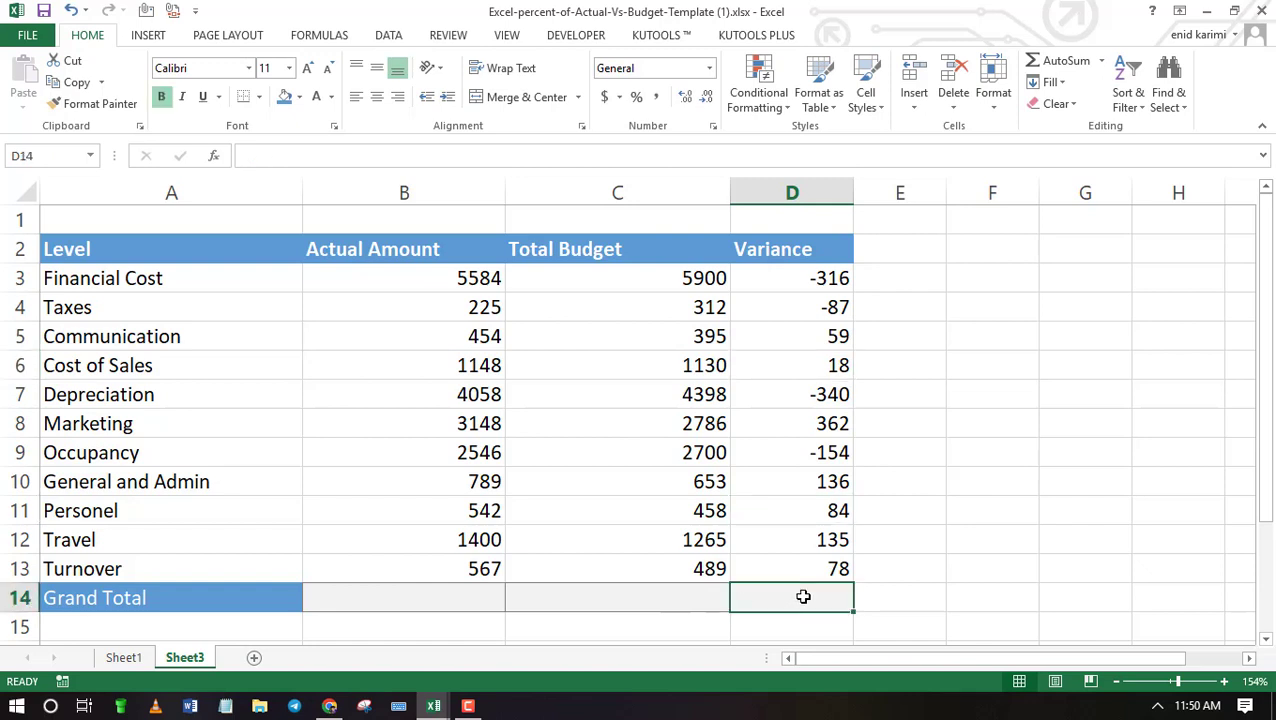
left_click(401, 578)
left_click(406, 599)
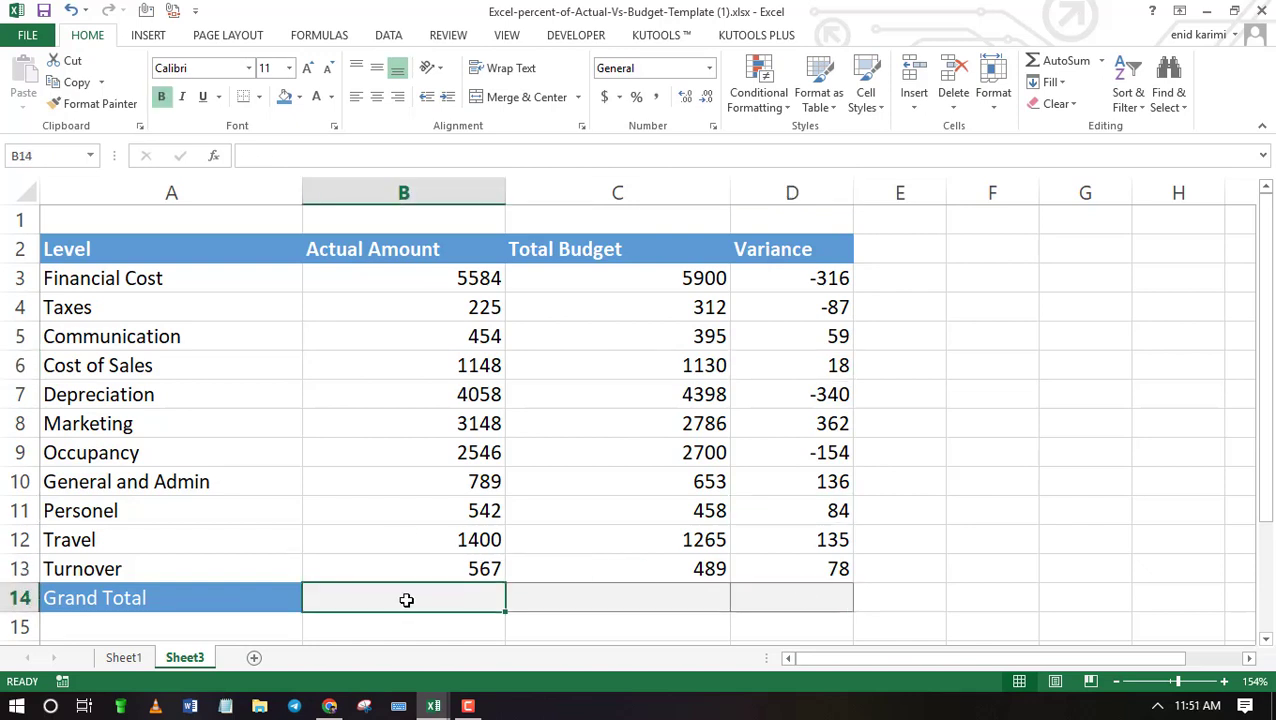
type("=sum")
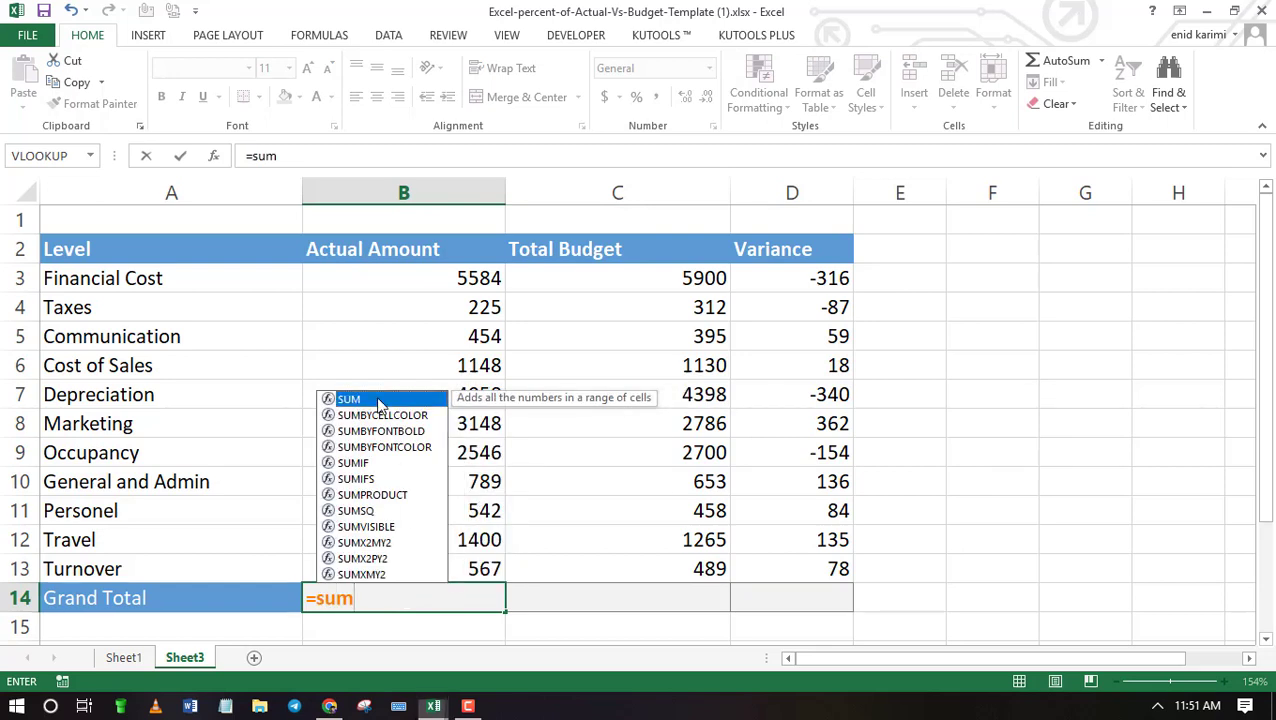
double_click(380, 400)
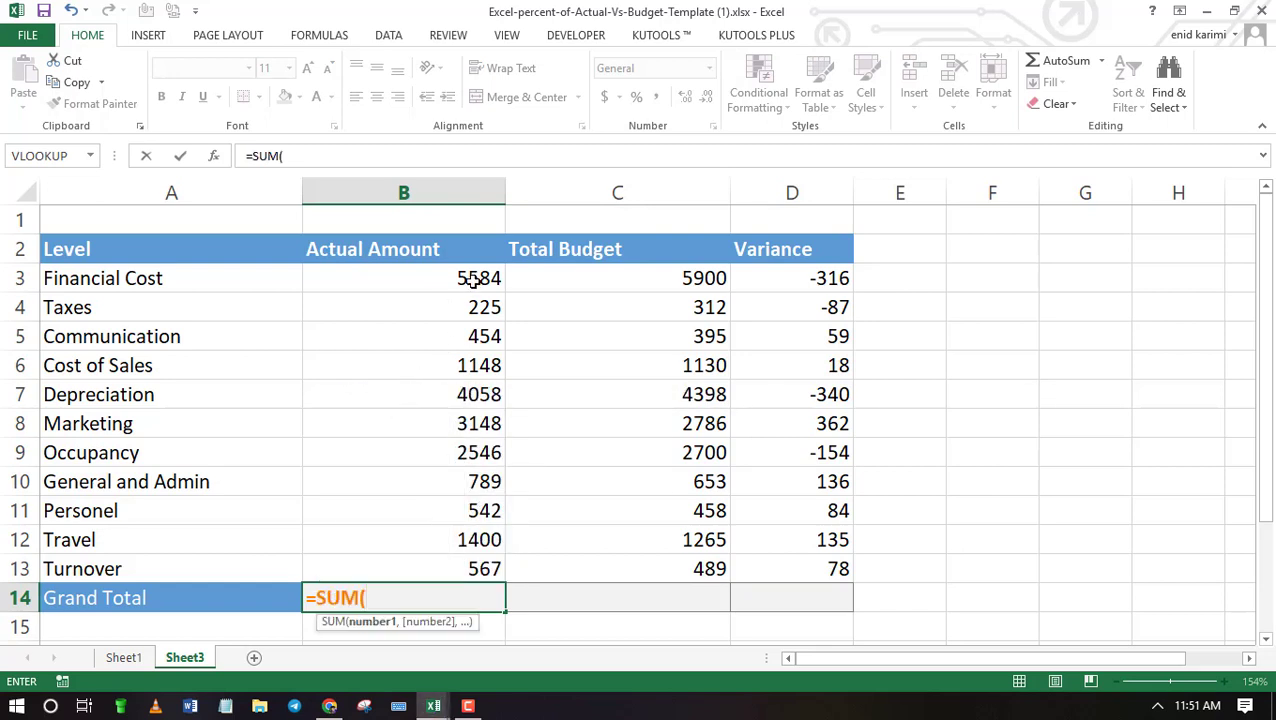
left_click_drag(473, 278, 478, 567)
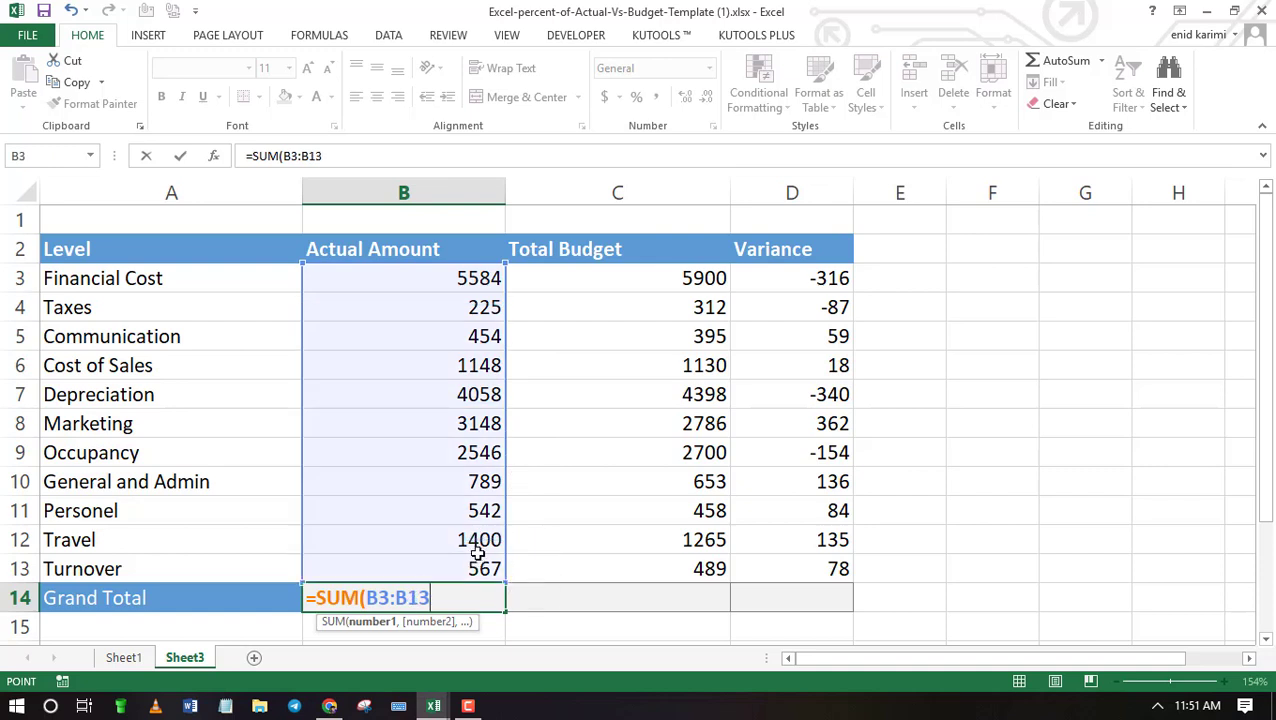
key("Return")
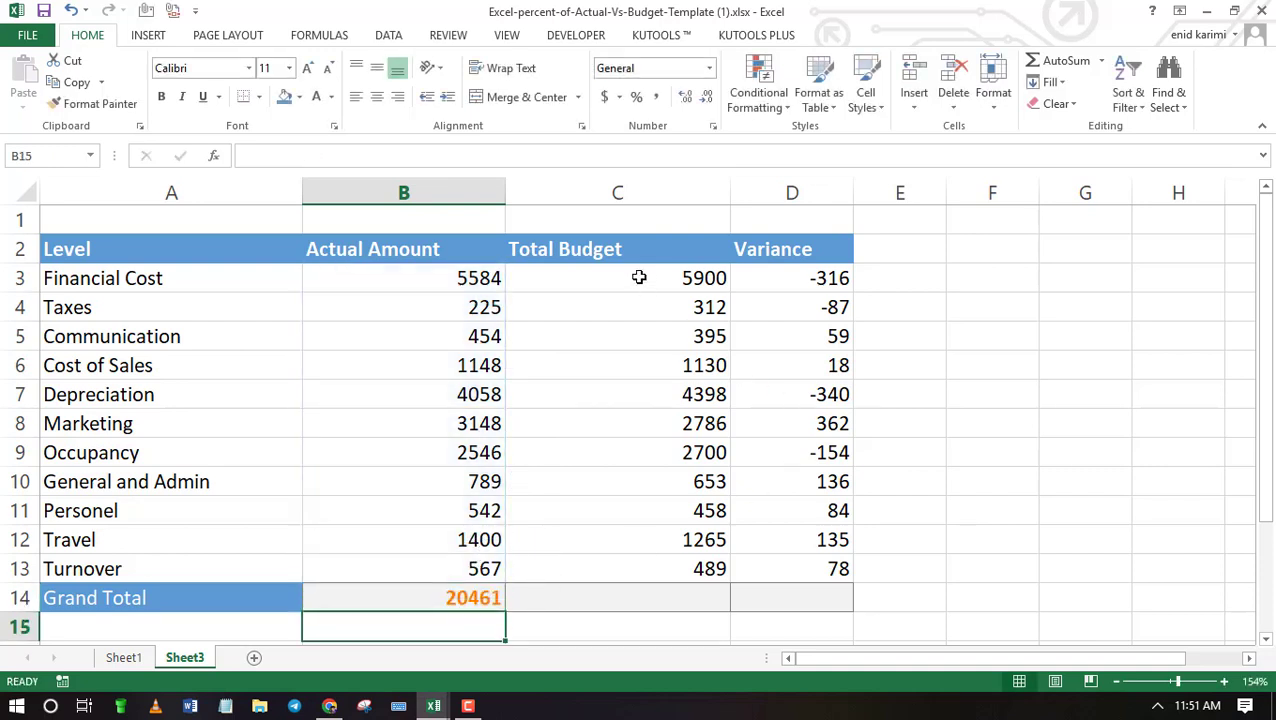
Total the Total Budget column in Grand Total cell C14 with a SUM of C3:C13.
left_click(639, 277)
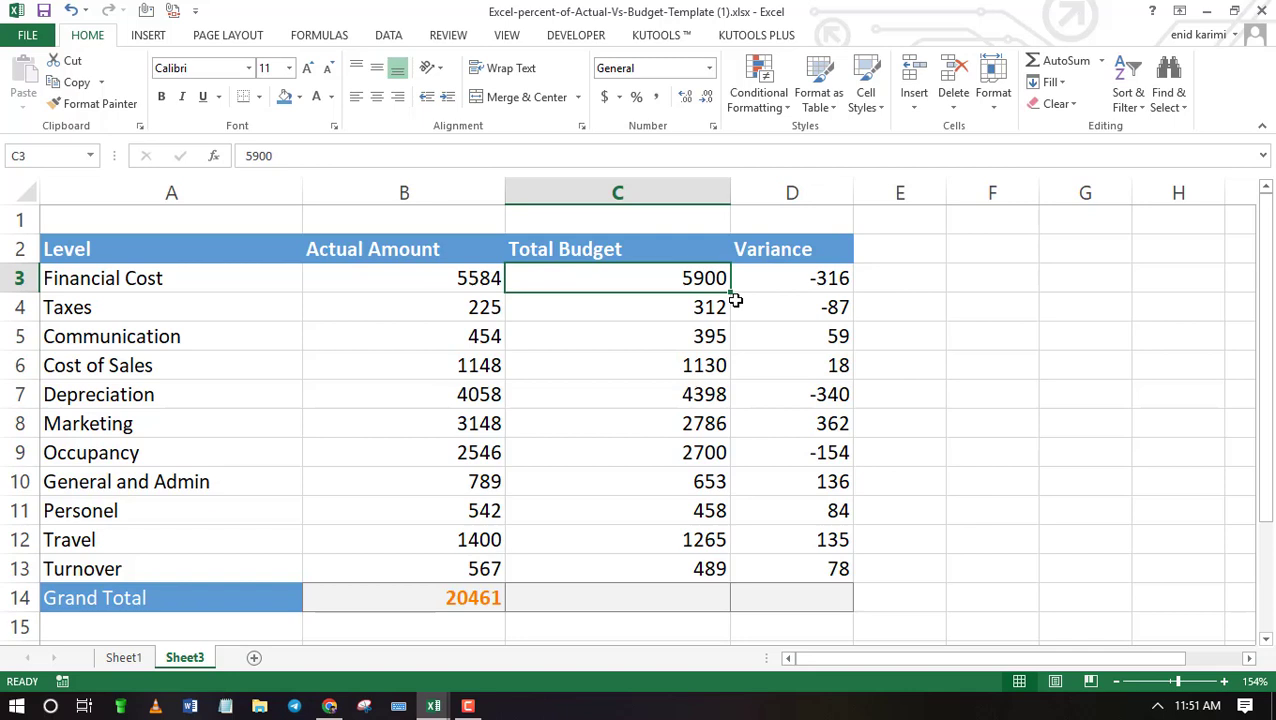
left_click(616, 598)
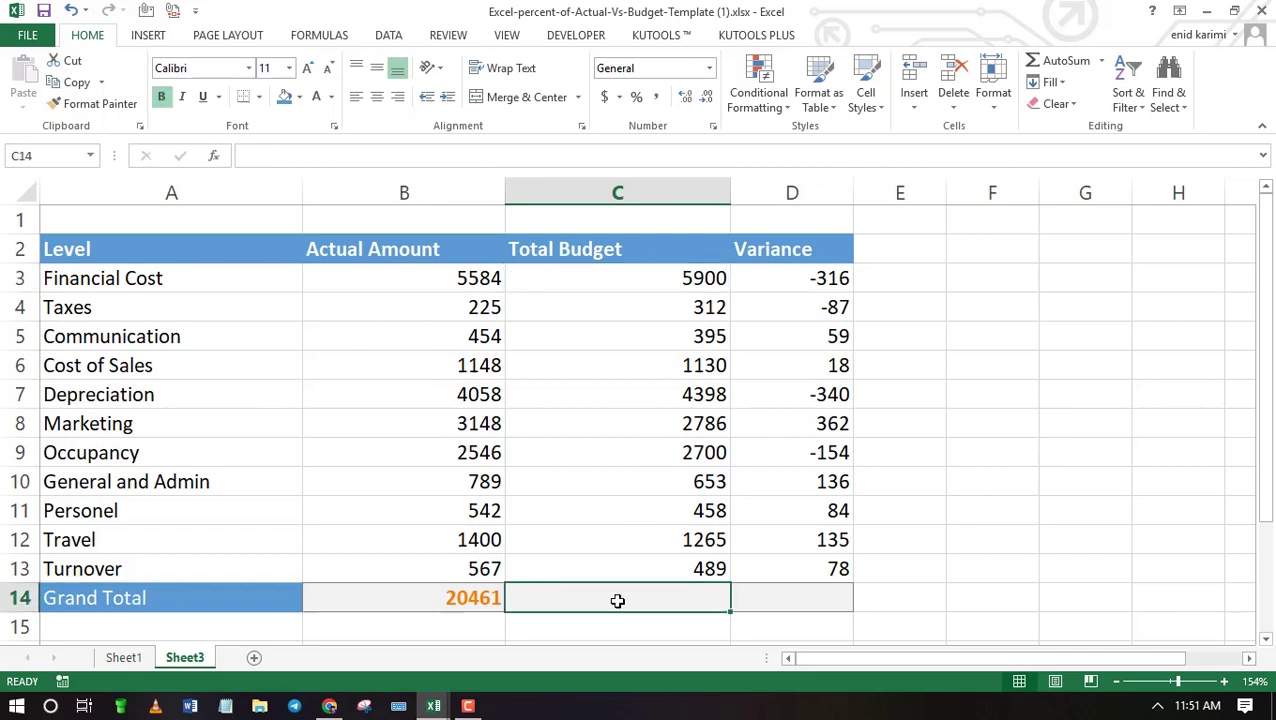
type("=")
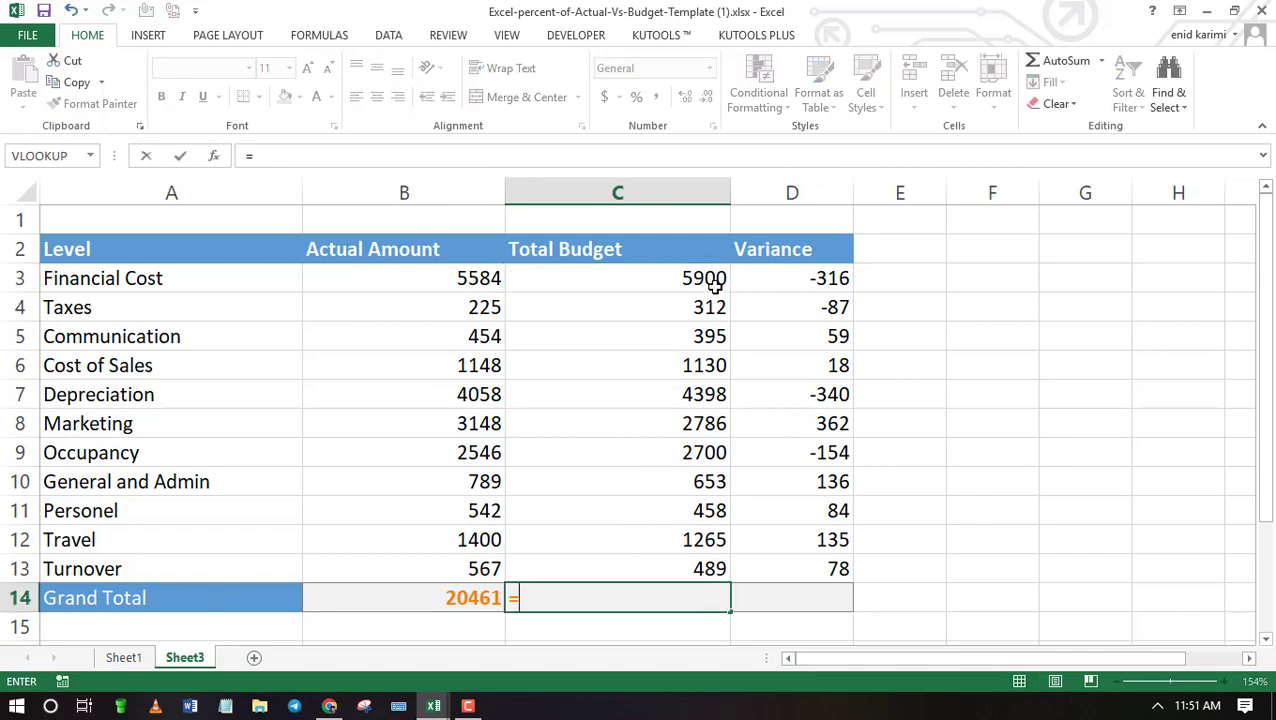
mouse_move(693, 278)
left_mouse_down()
mouse_move(692, 310)
mouse_move(672, 313)
mouse_move(672, 270)
left_mouse_up()
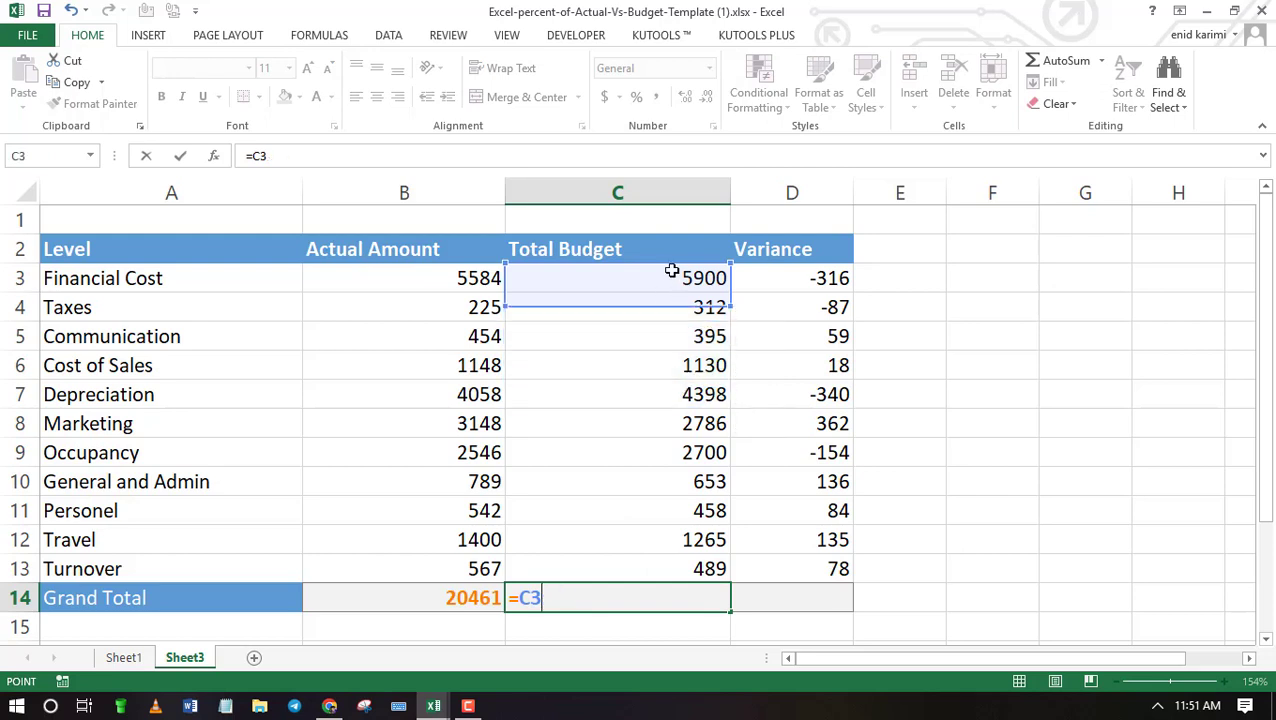
key("BackSpace")
key("BackSpace")
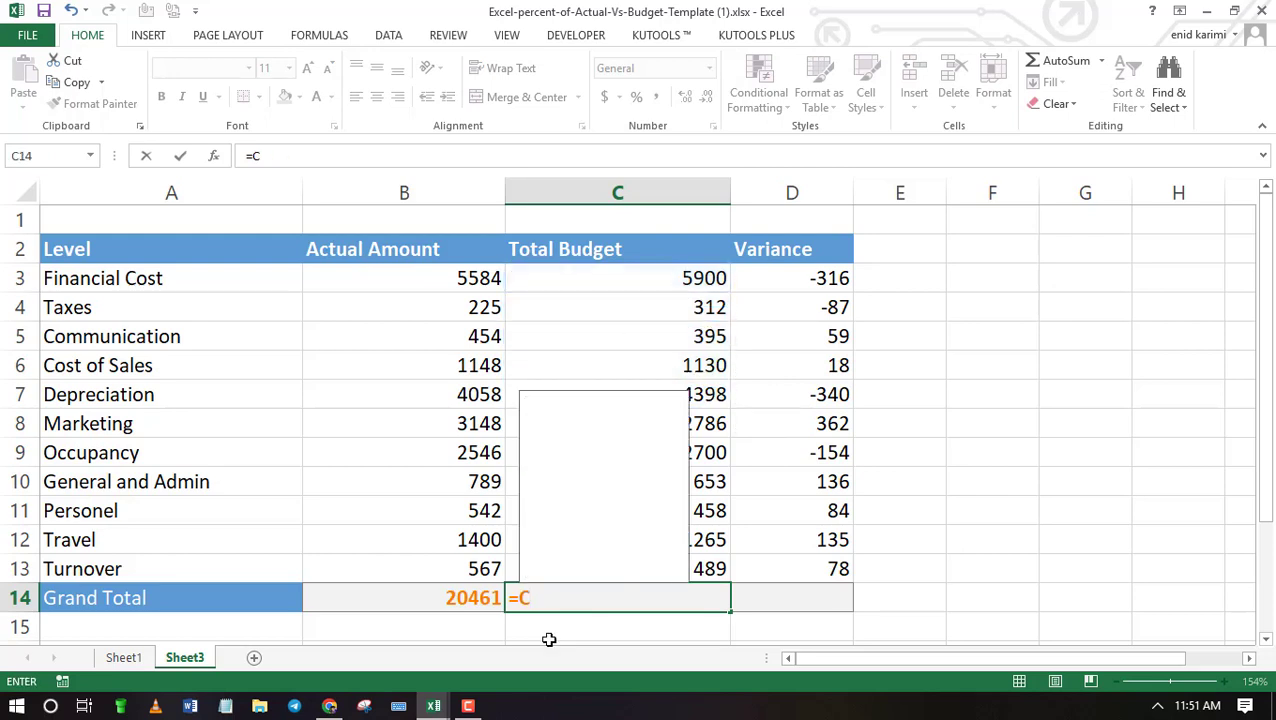
type("sum")
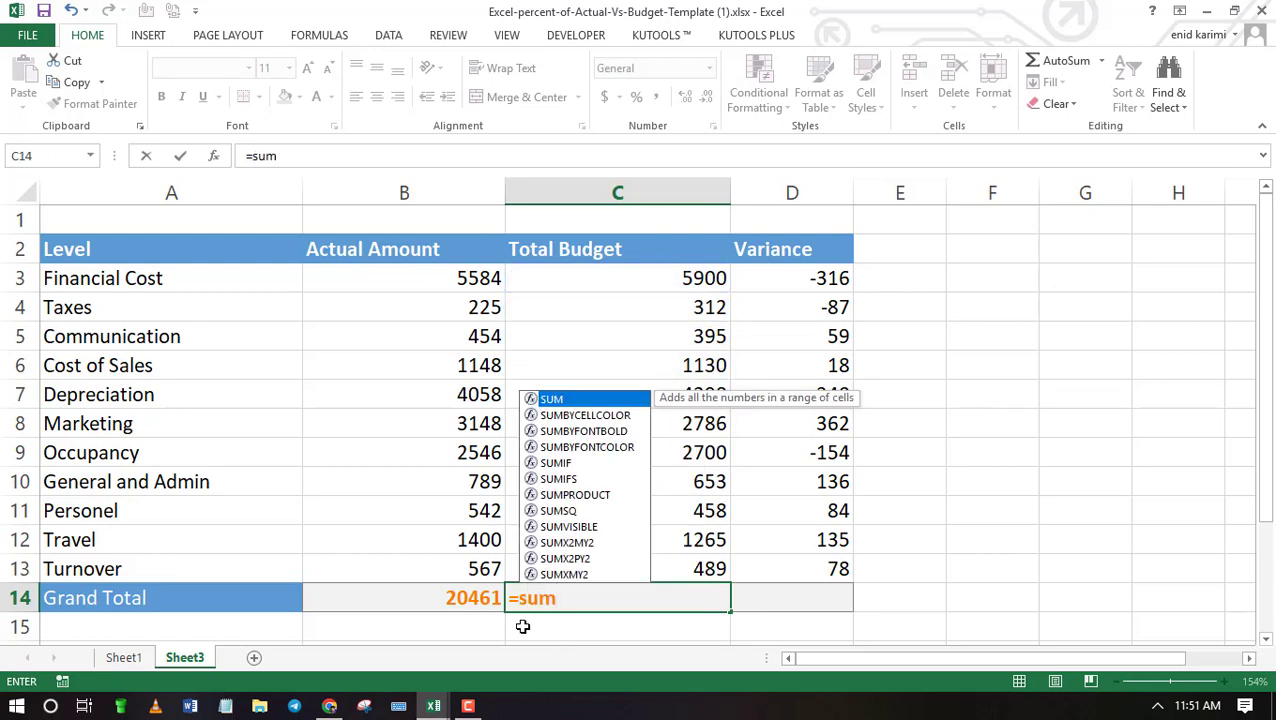
key("Tab")
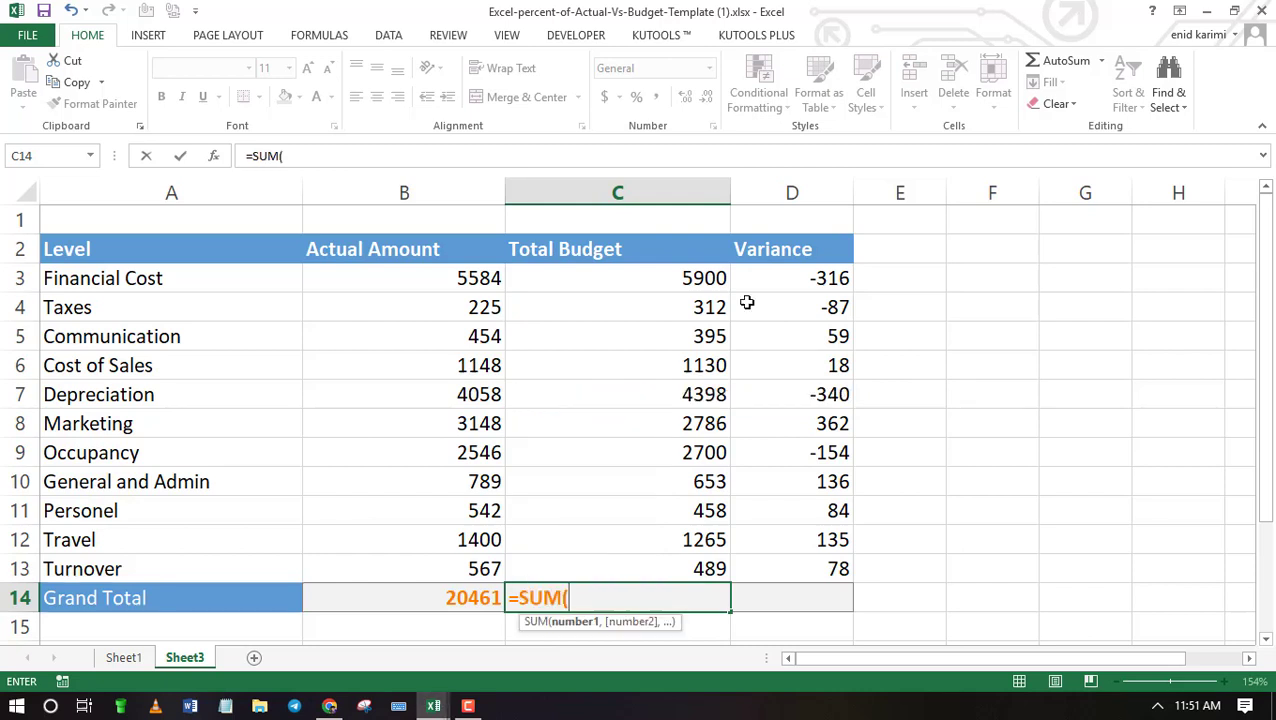
left_click_drag(688, 277, 709, 570)
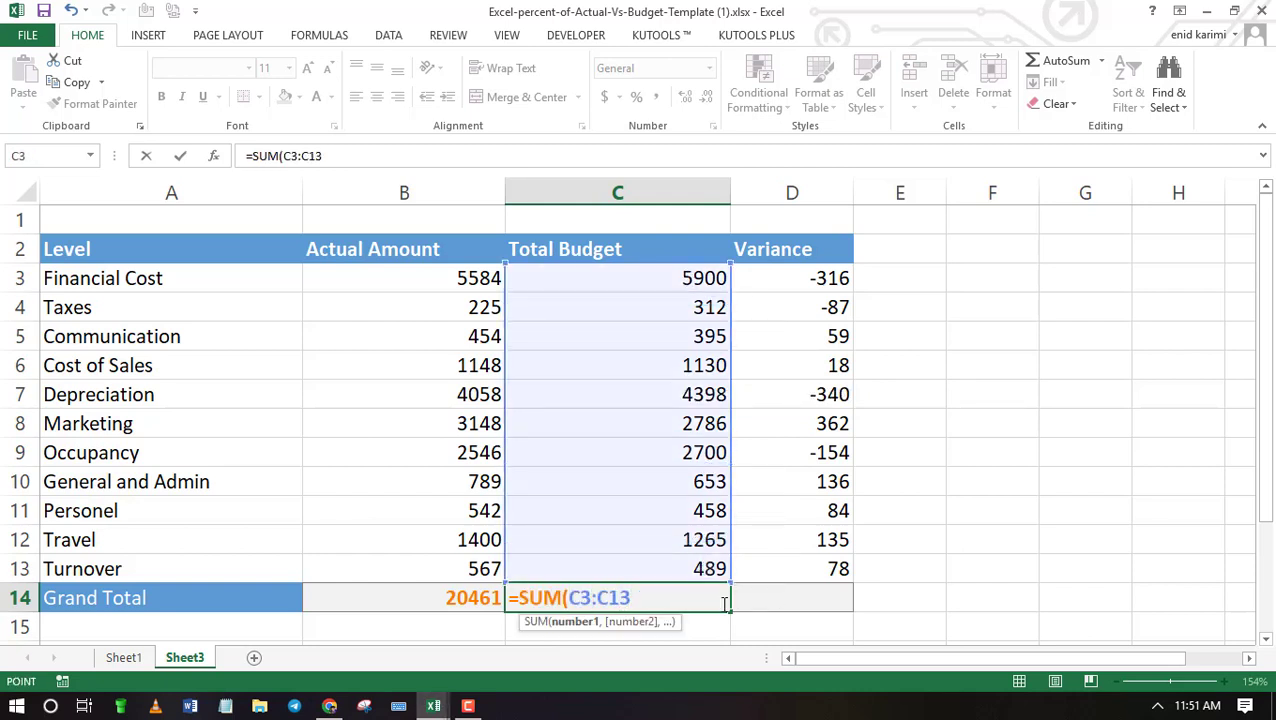
key("Return")
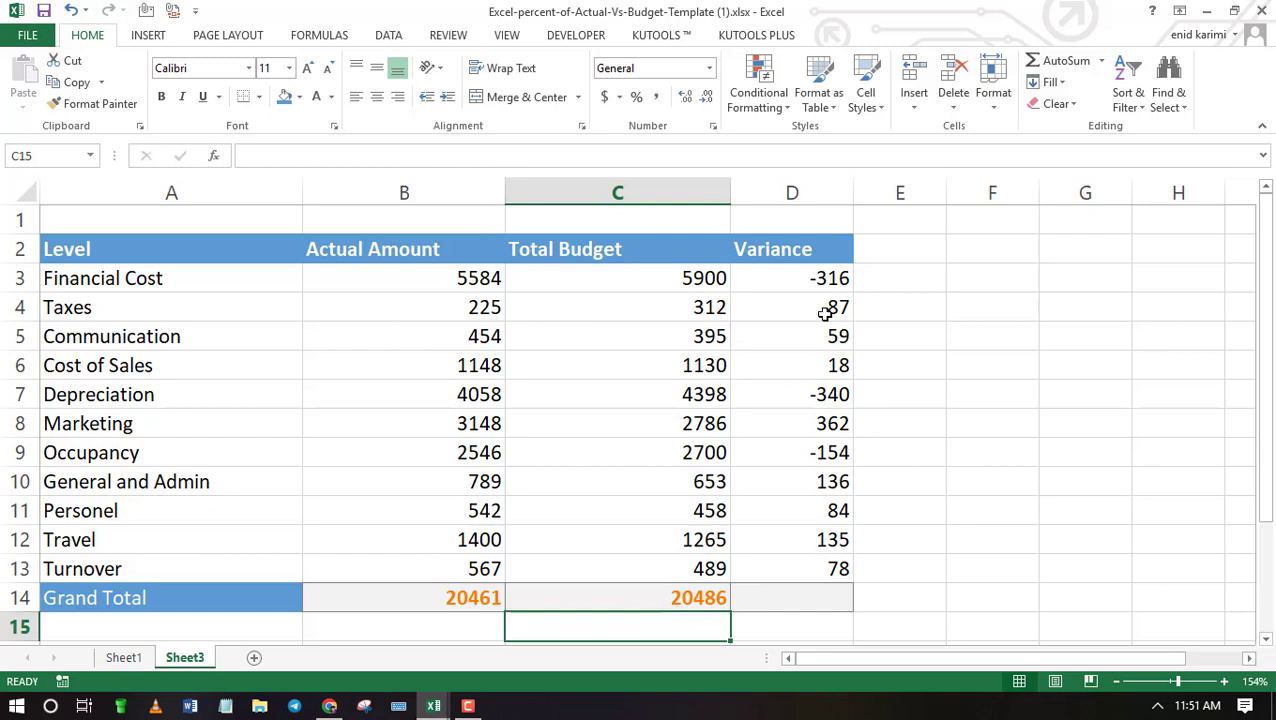
Total the Variance column in Grand Total cell D14 with a SUM of D3:D13.
left_click(810, 605)
type("=")
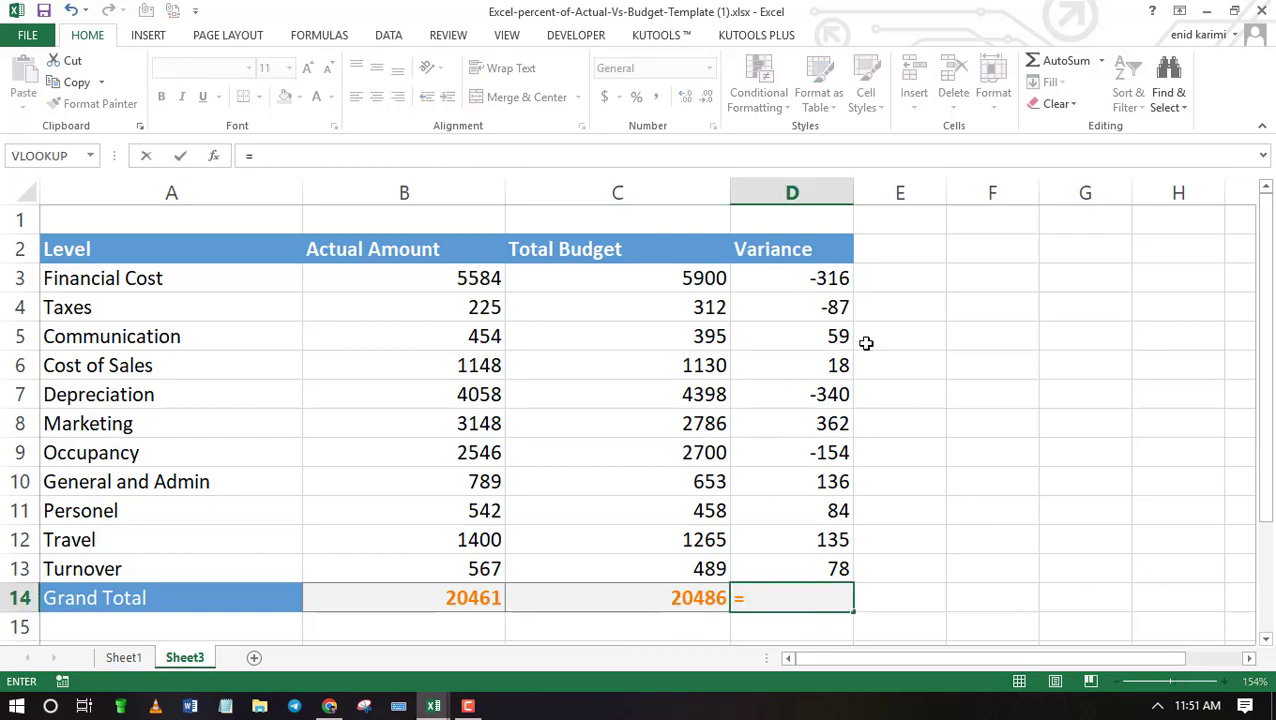
type("sum")
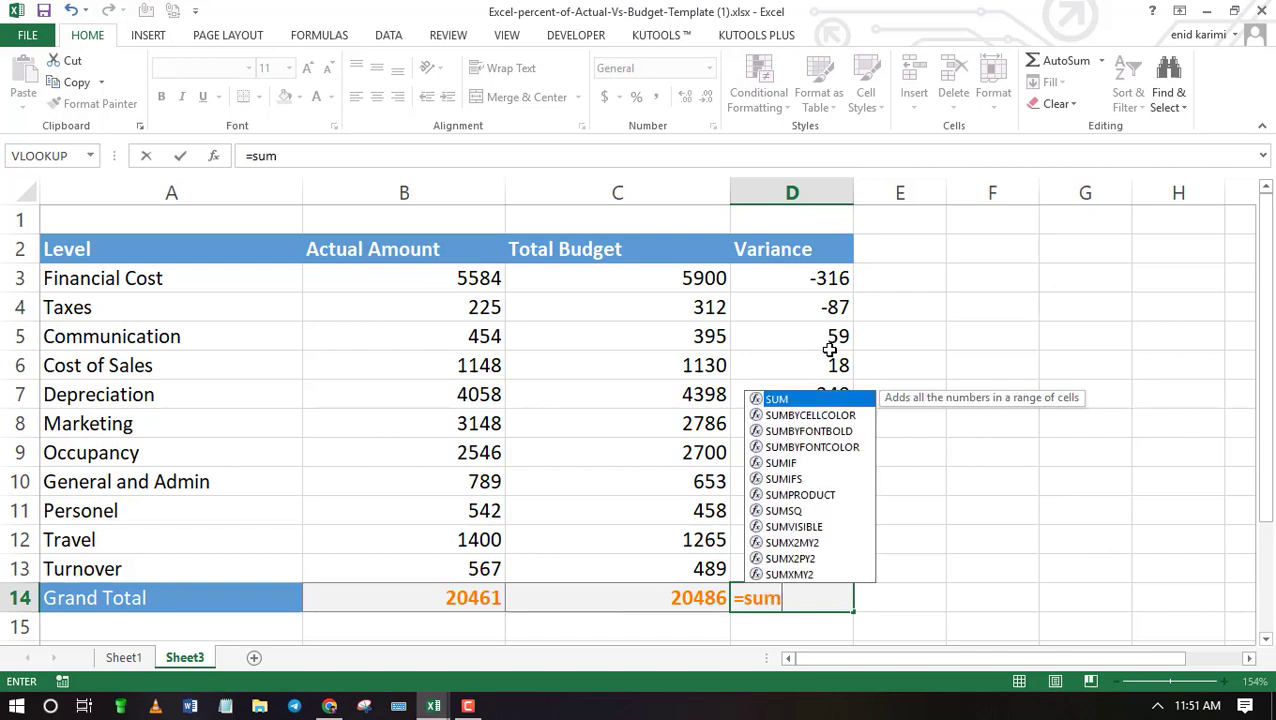
double_click(780, 400)
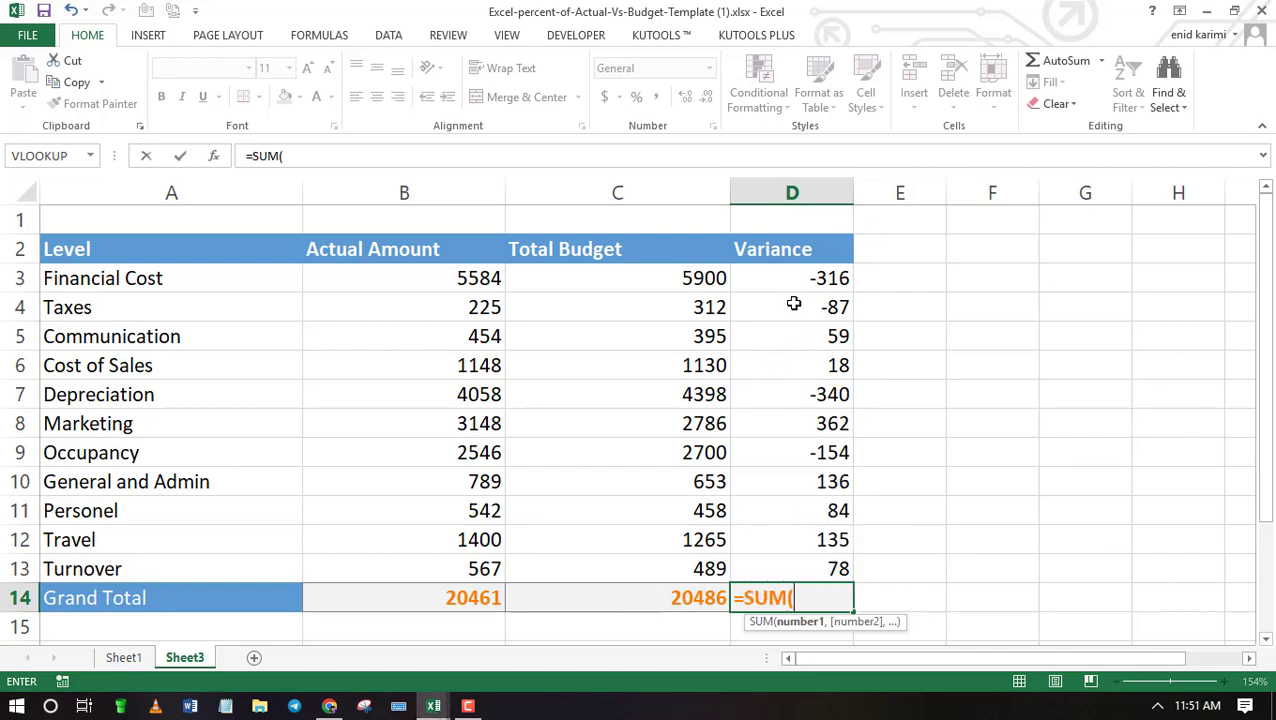
left_click_drag(795, 280, 802, 569)
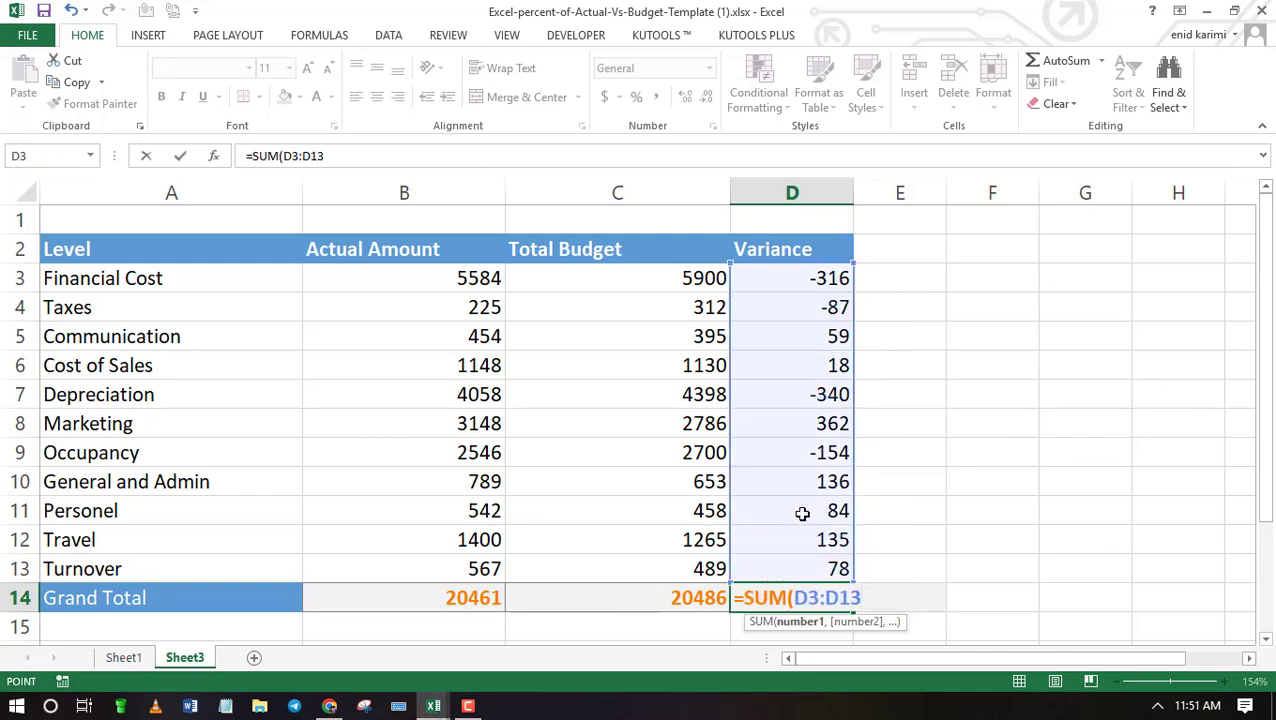
key("Return")
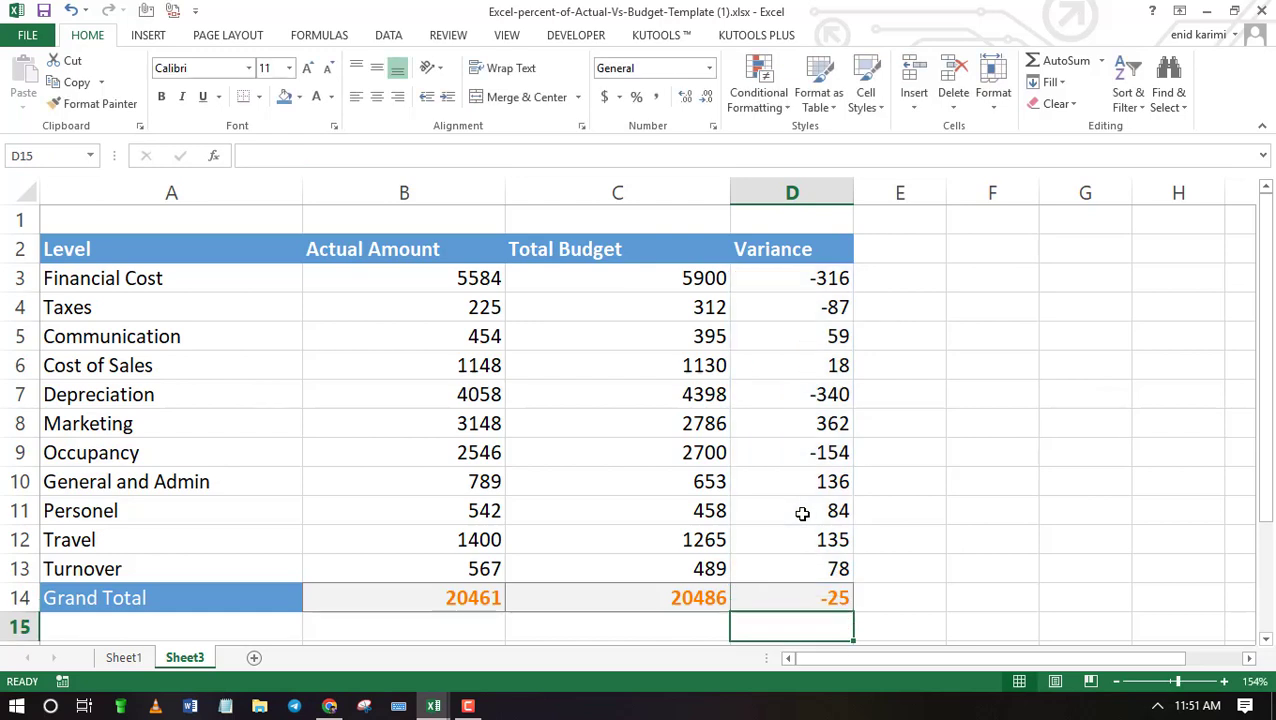
Replace the Grand Total variance formula in D14 with =B14-C14.
left_click(807, 600)
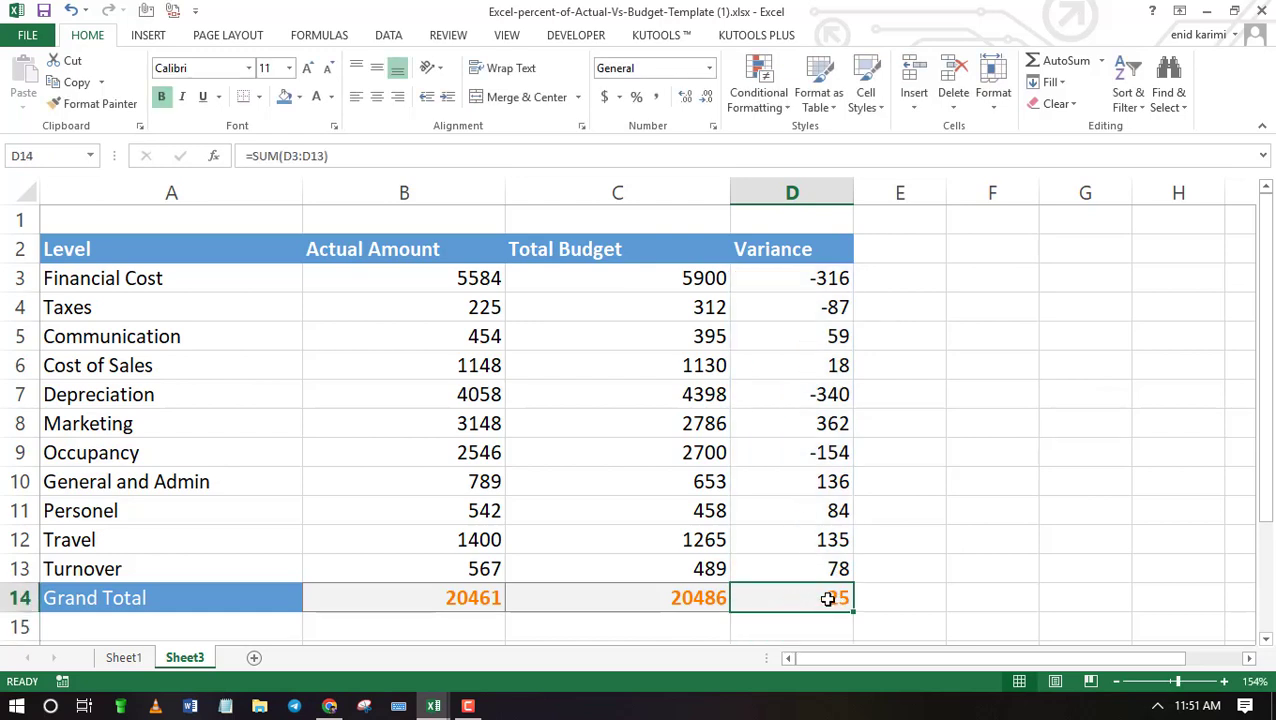
key("BackSpace")
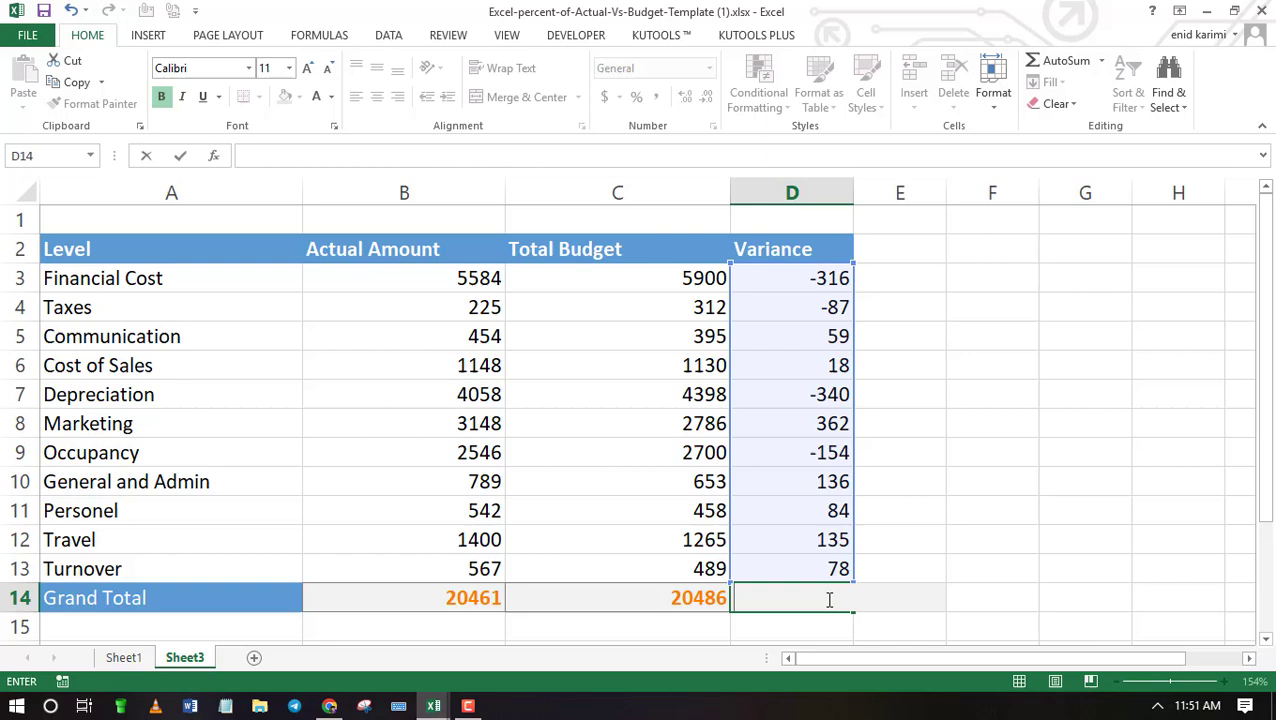
type("=")
left_click(492, 596)
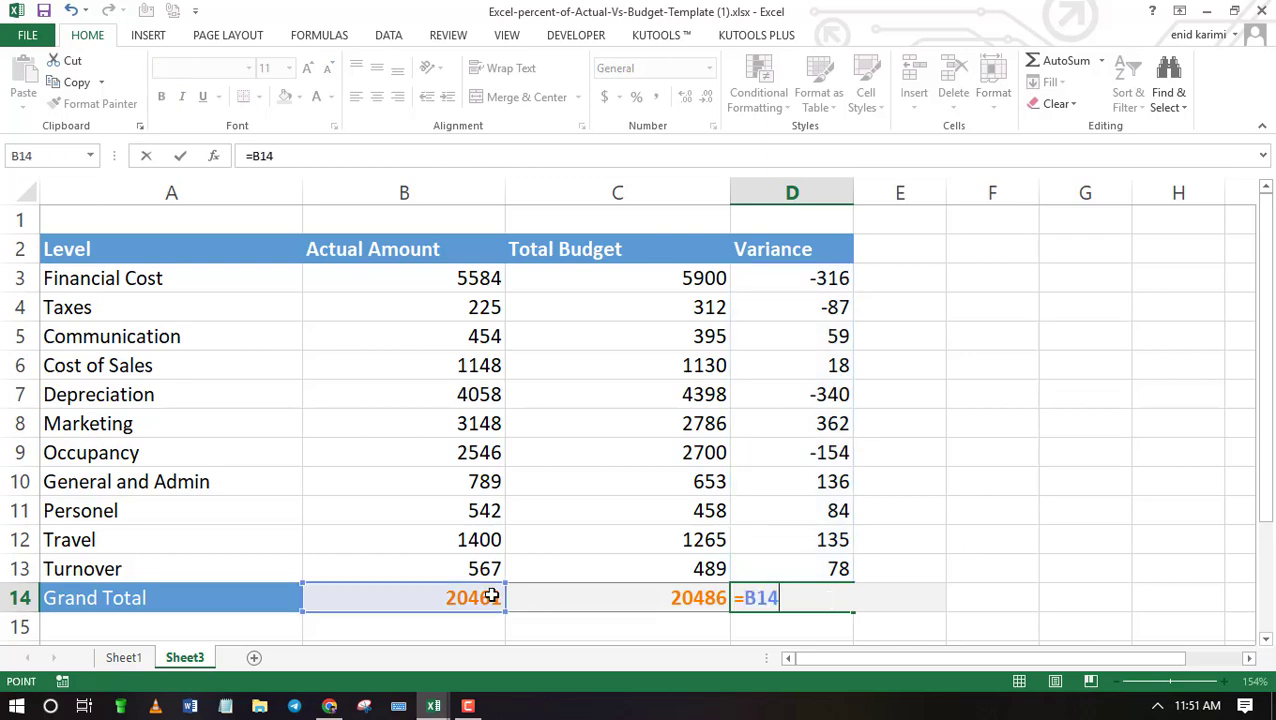
type("-")
left_click(676, 595)
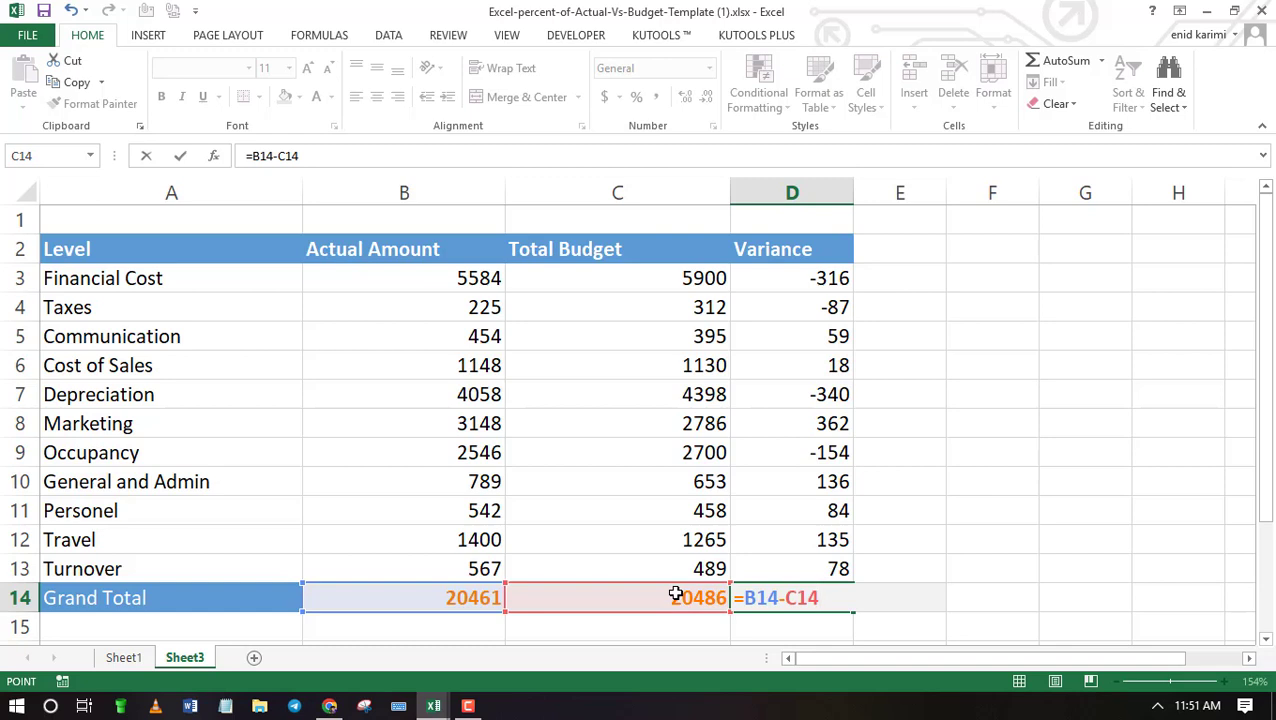
key("Return")
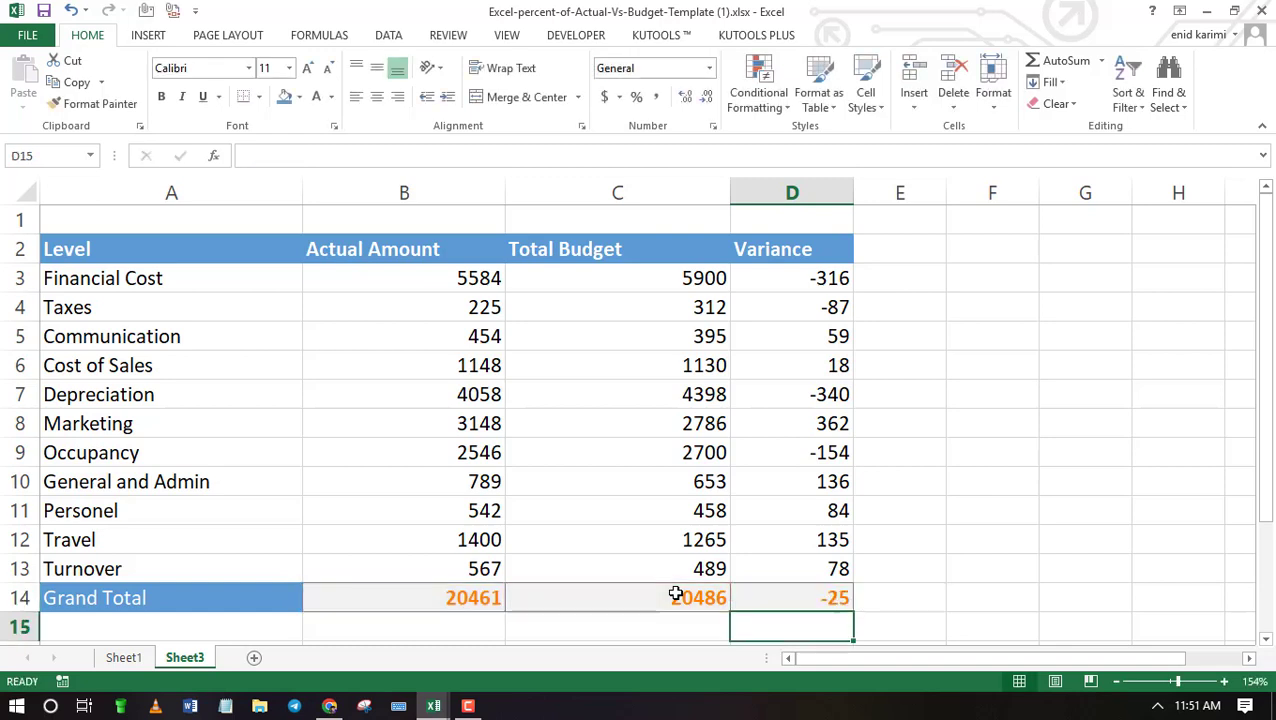
left_click(820, 600)
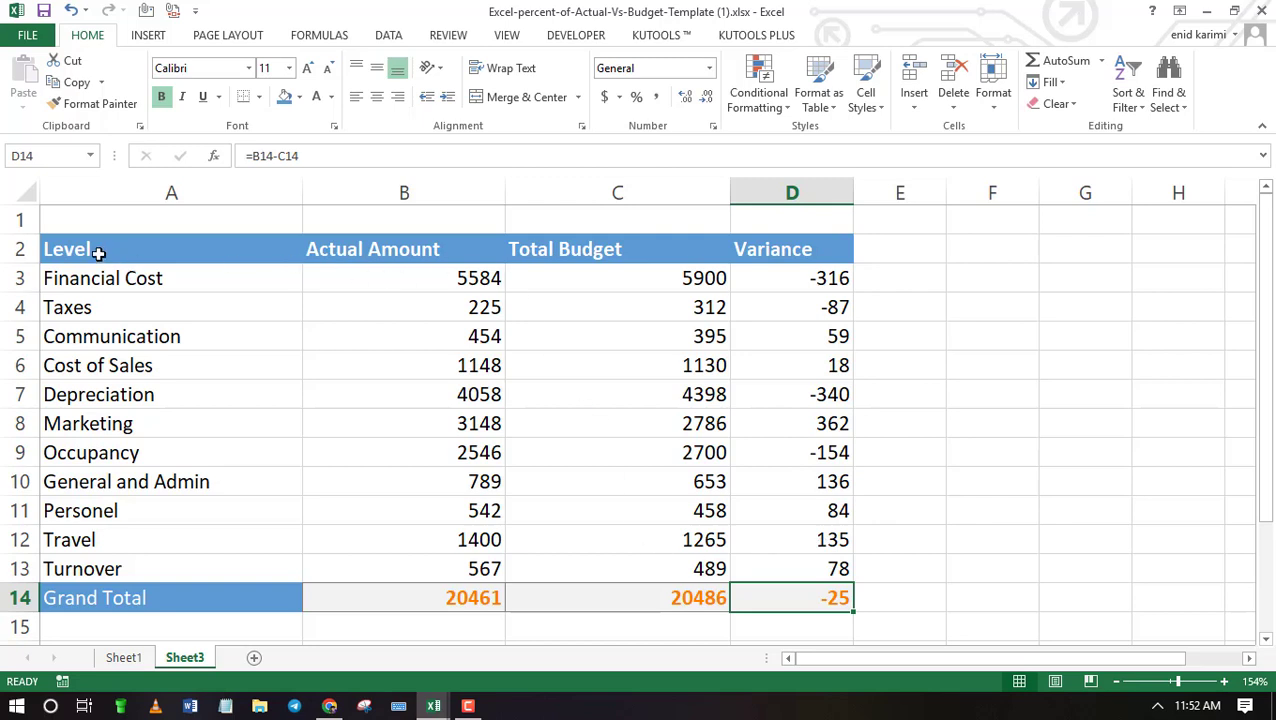
Try a custom combo chart of A2:C13 with Actual Amount and Total Budget both as Clustered Column, and undo it.
left_click_drag(66, 244, 603, 565)
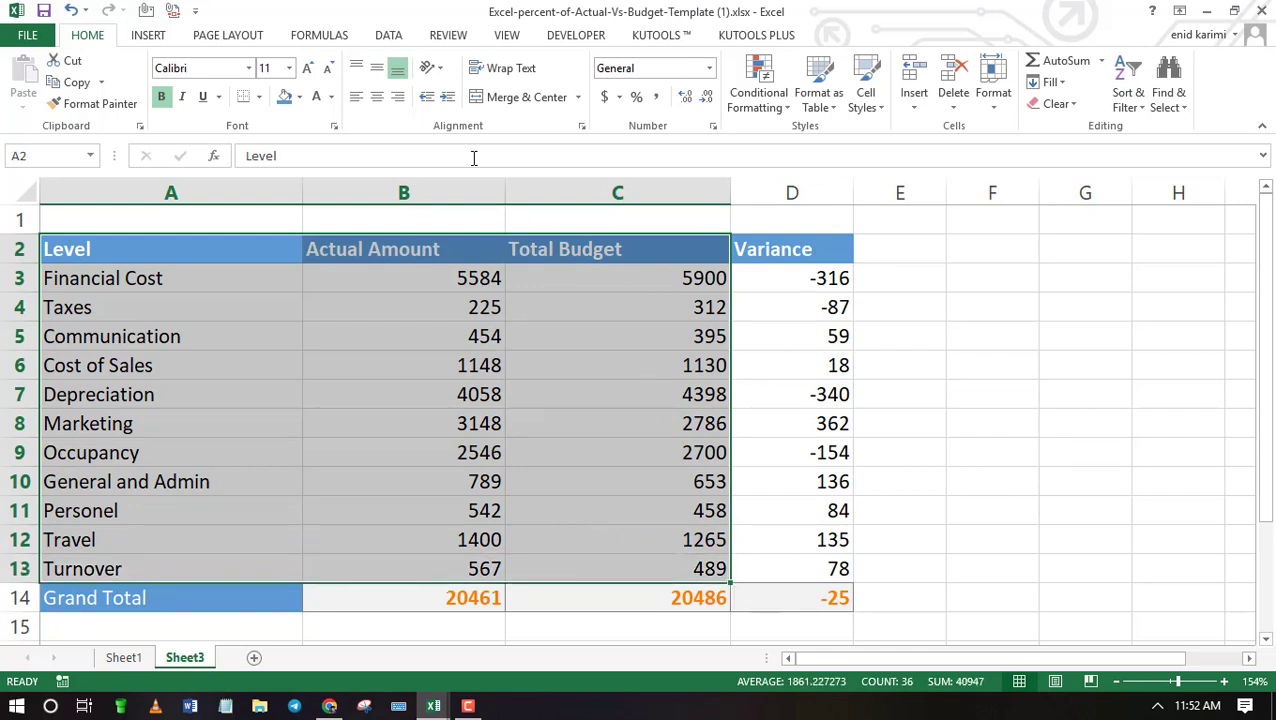
left_click(148, 35)
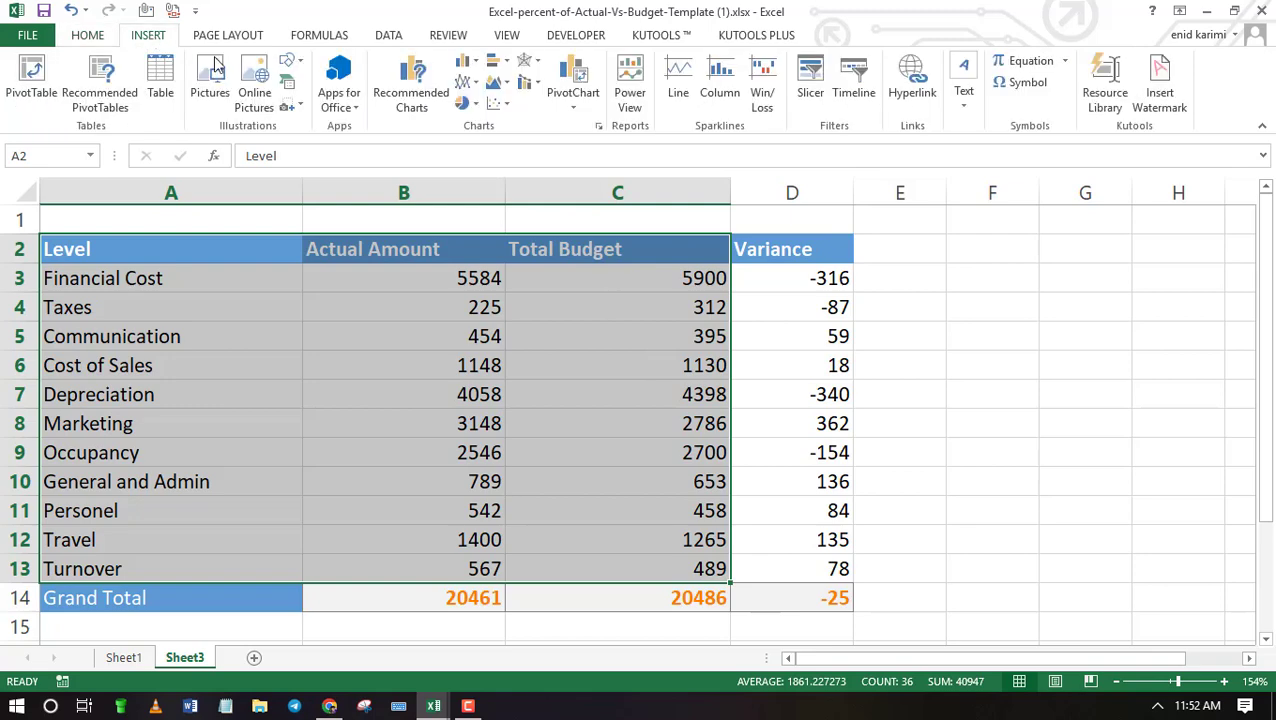
left_click(598, 127)
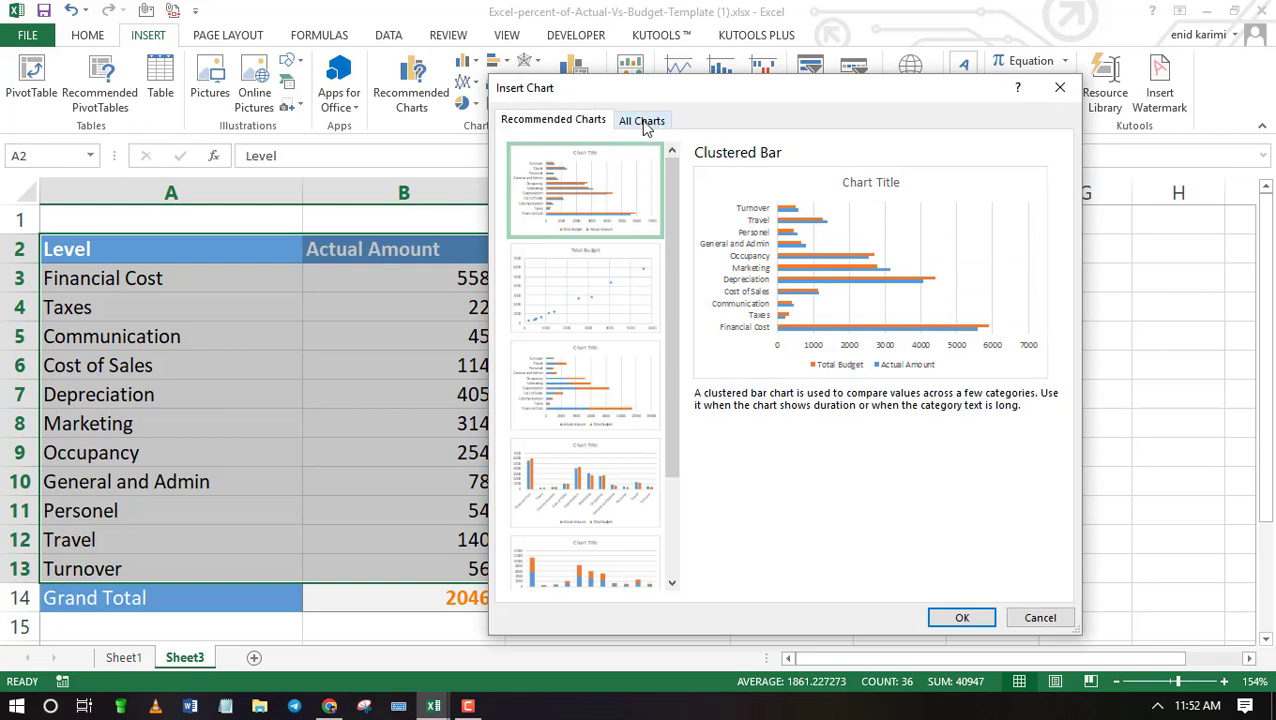
left_click(643, 121)
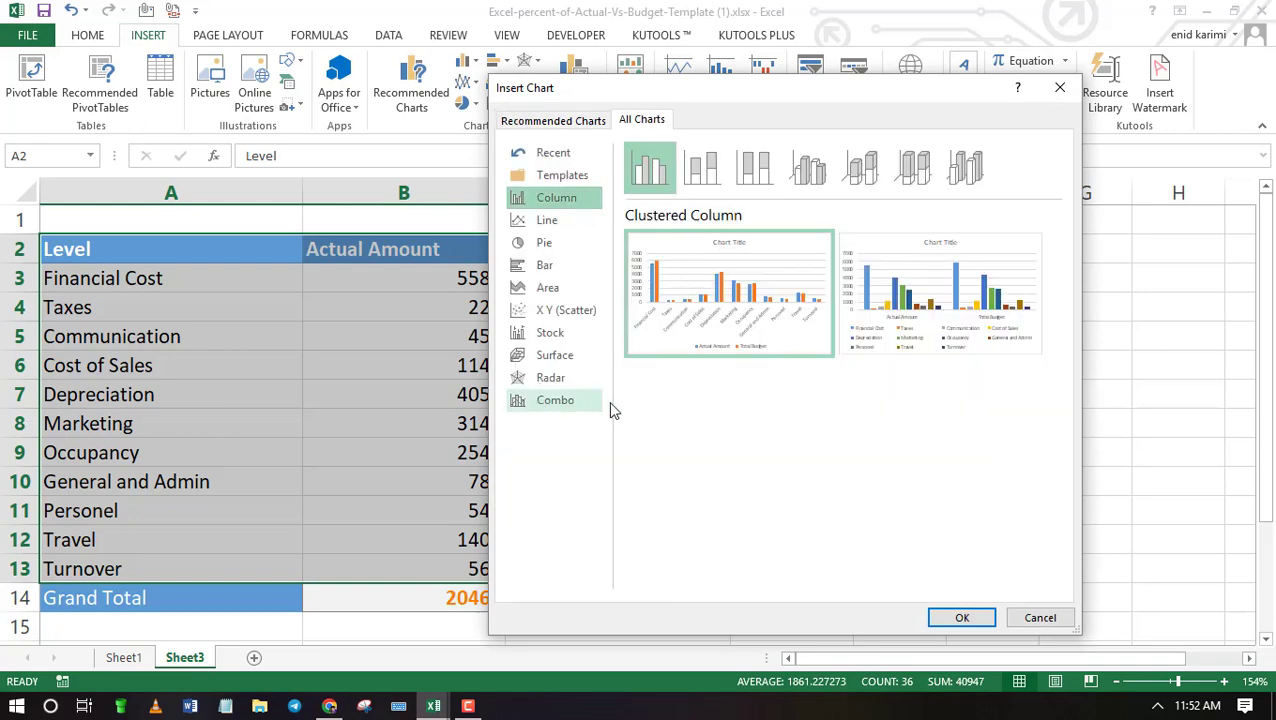
left_click(561, 404)
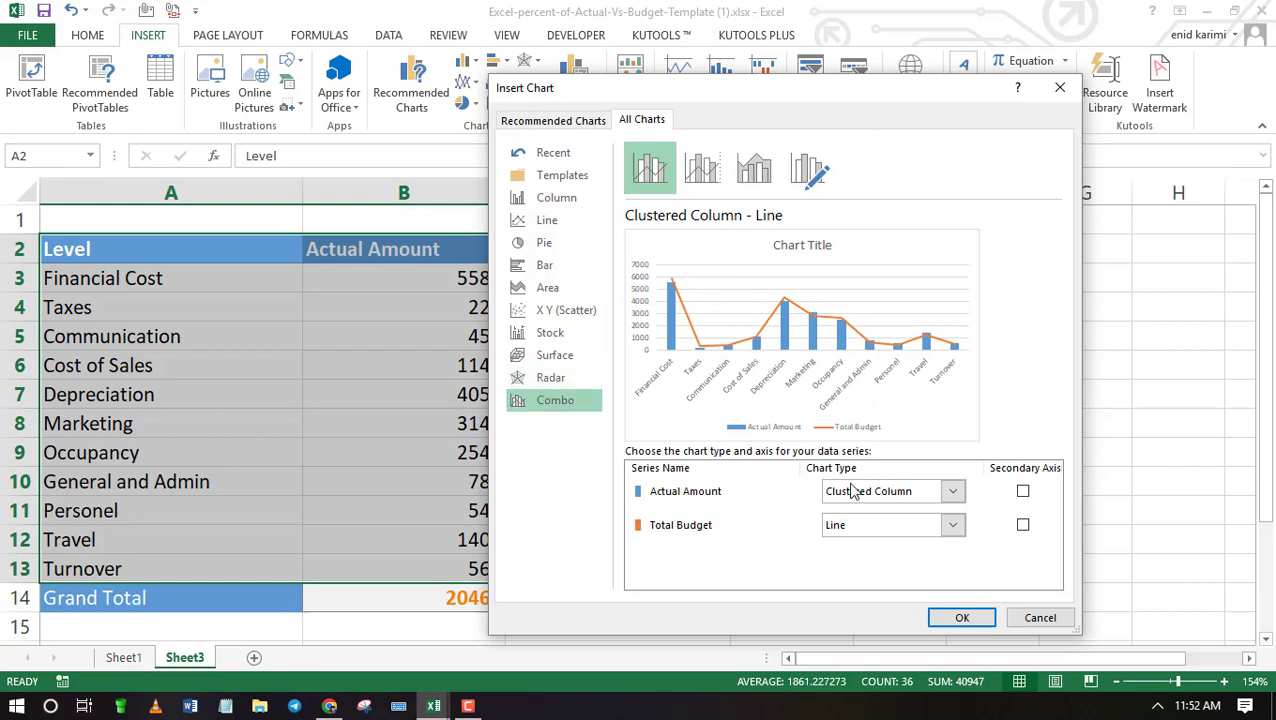
left_click(953, 530)
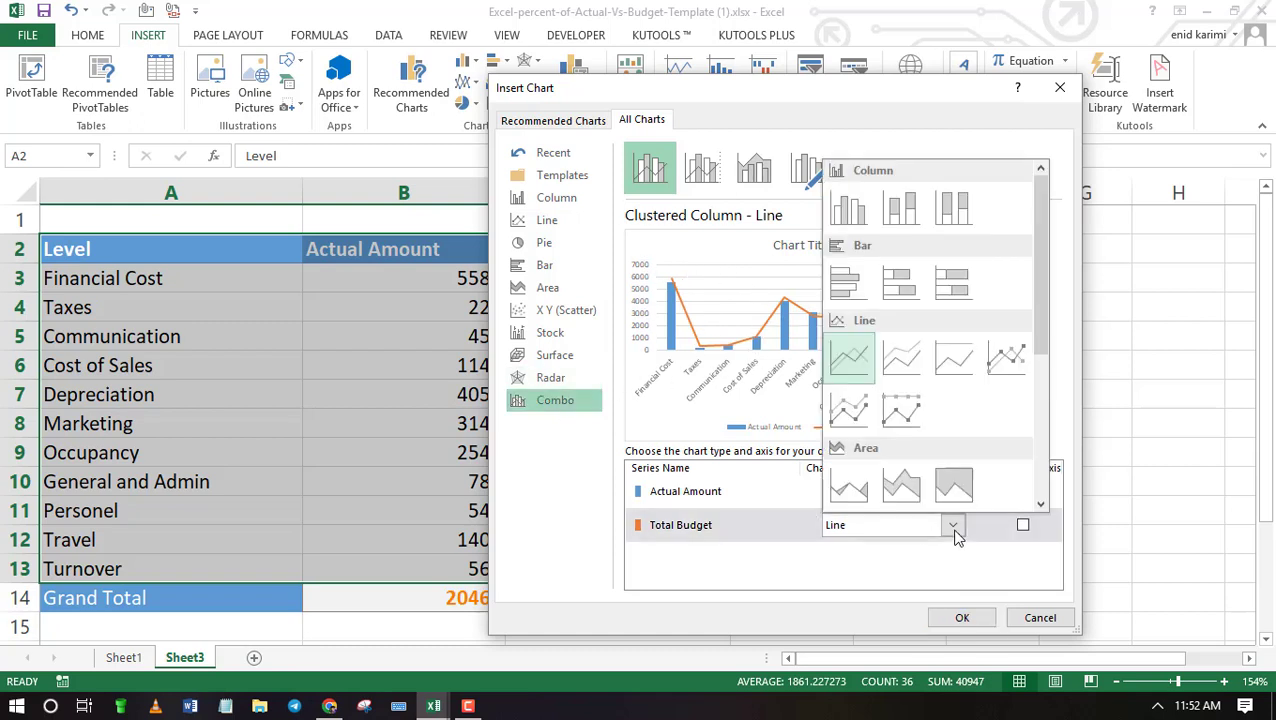
left_click(843, 212)
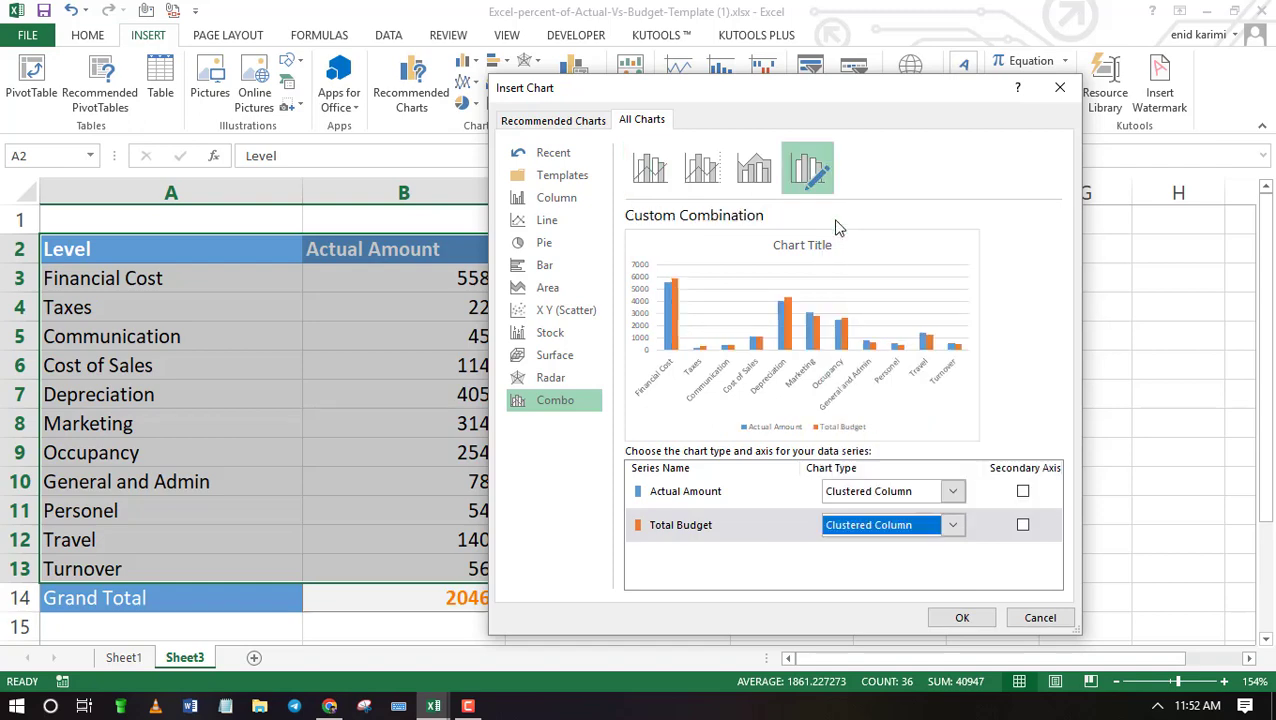
left_click(962, 620)
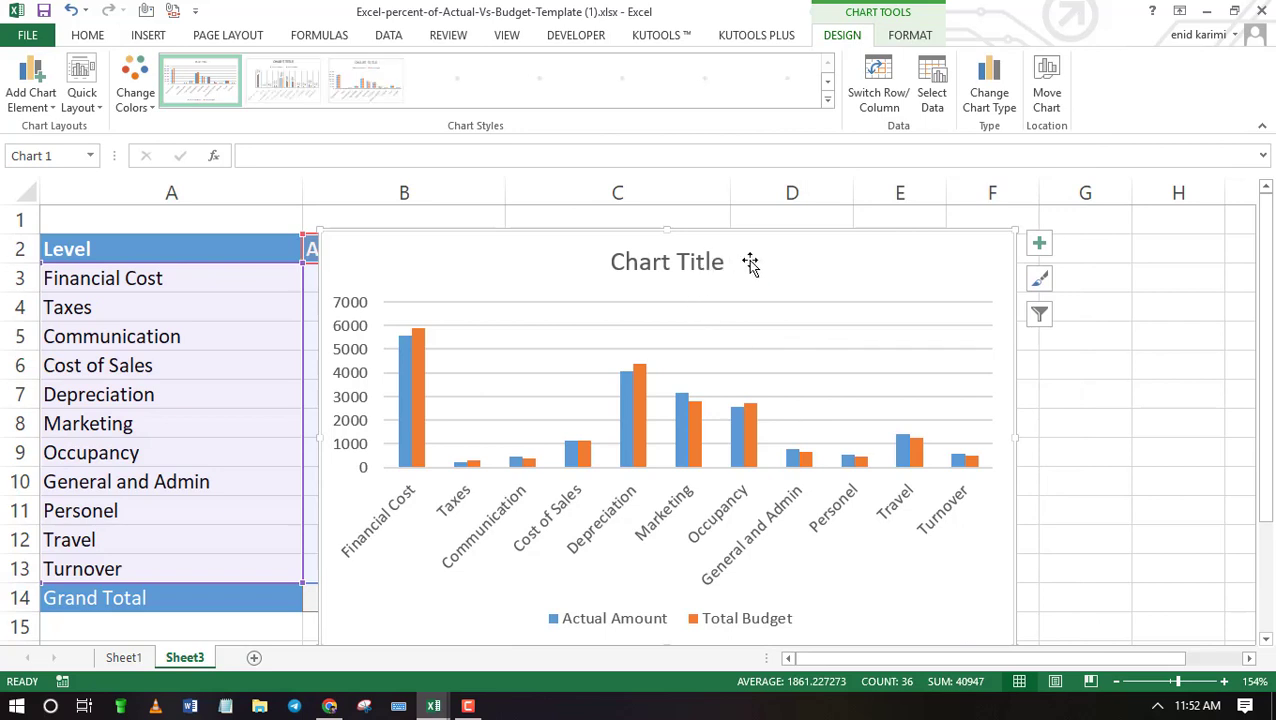
left_click_drag(784, 260, 812, 237)
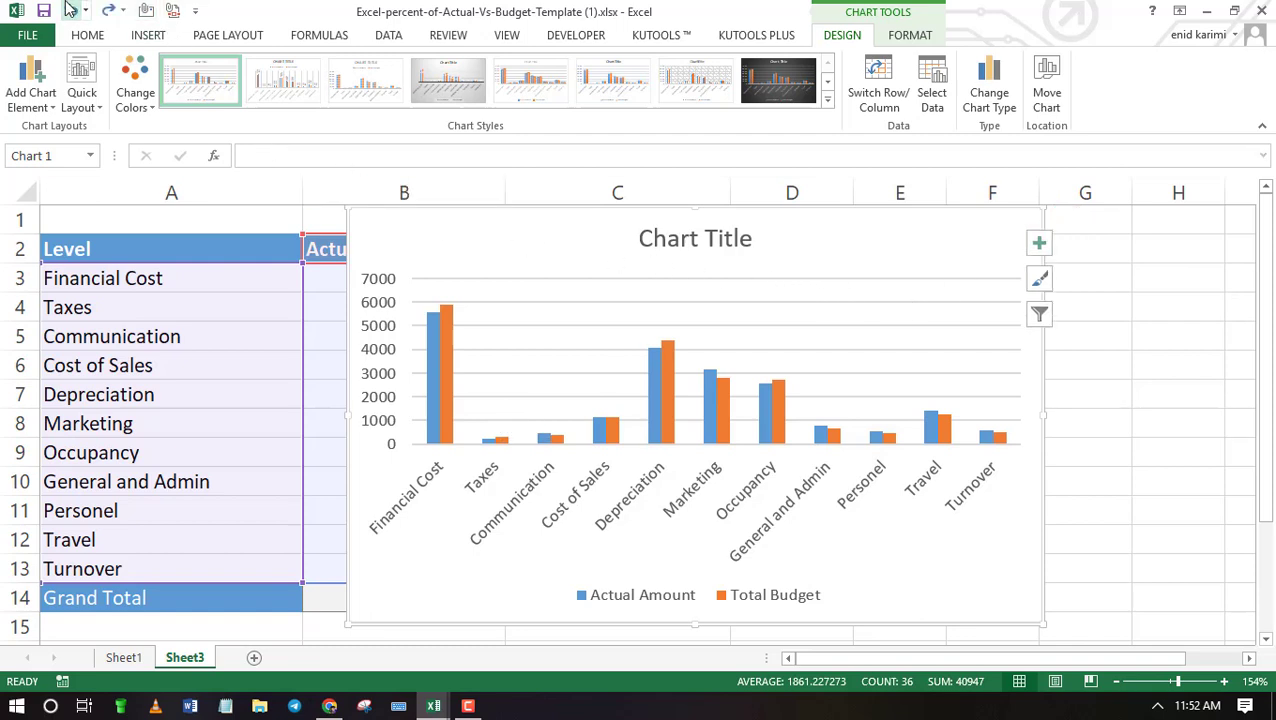
left_click(70, 8)
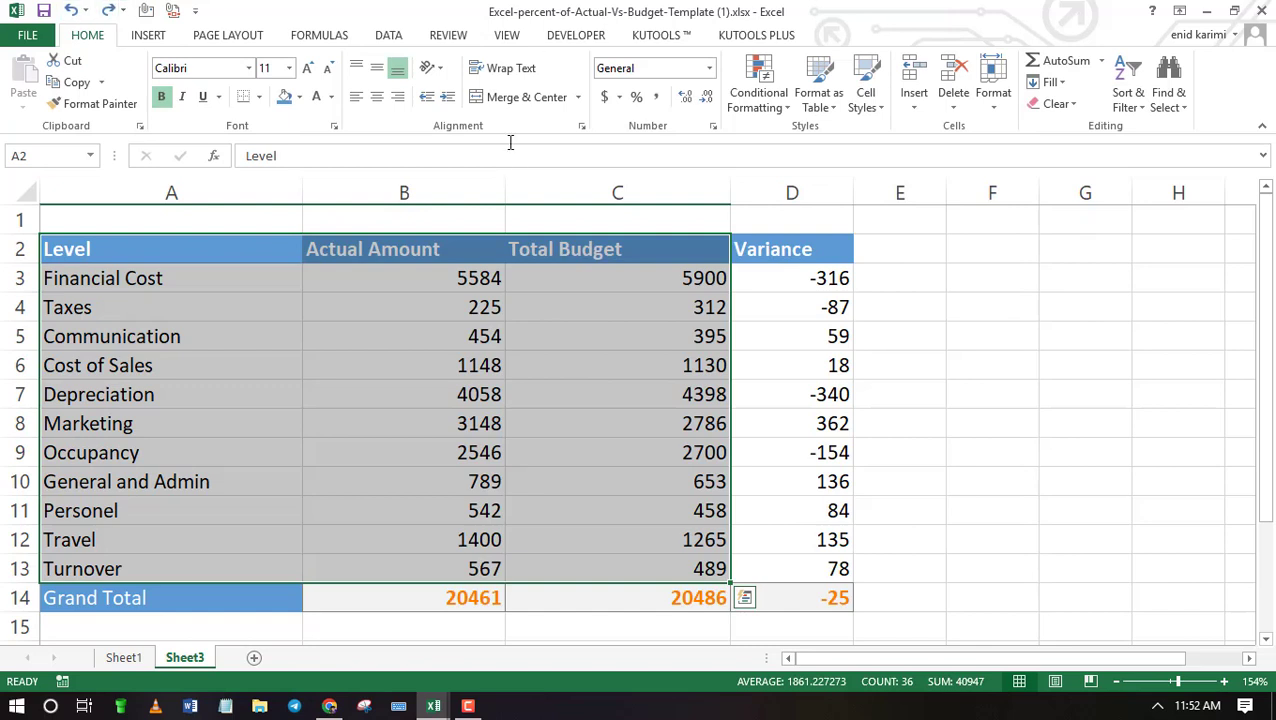
Insert a 3-D Column chart of levels, Actual Amount and Total Budget from A2:C13, with the two series one behind the other.
left_click(163, 36)
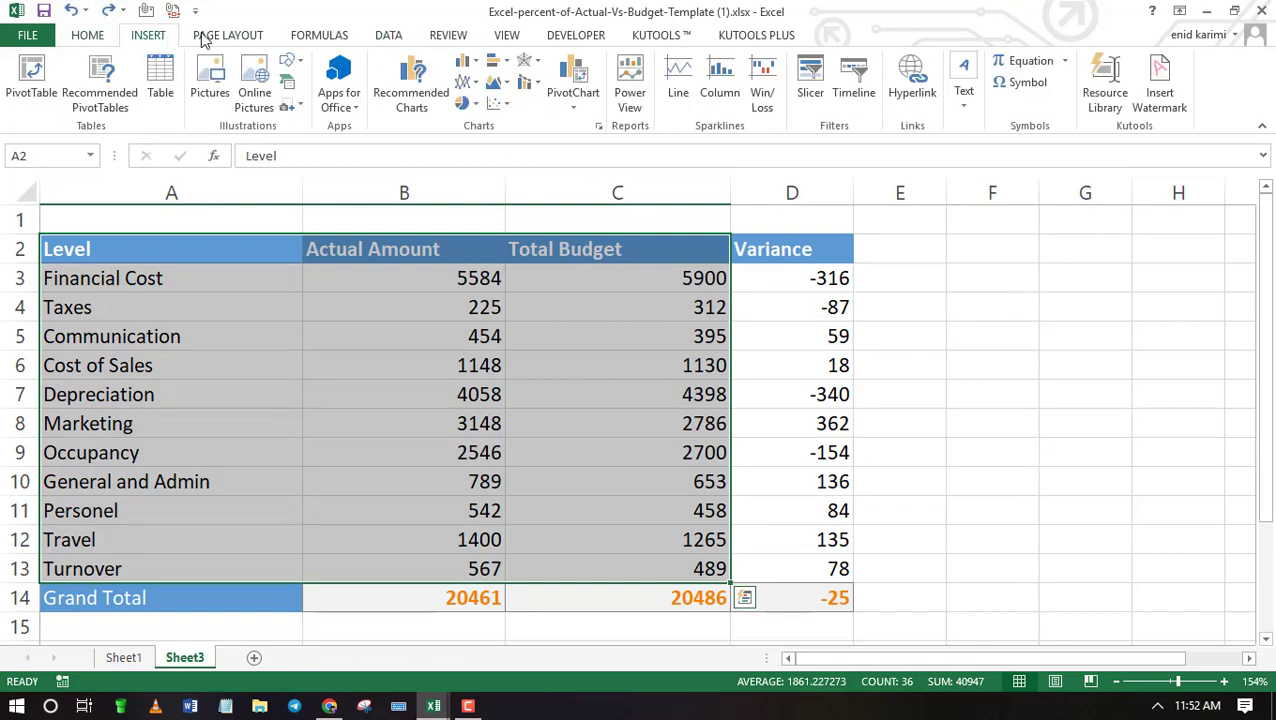
left_click(470, 68)
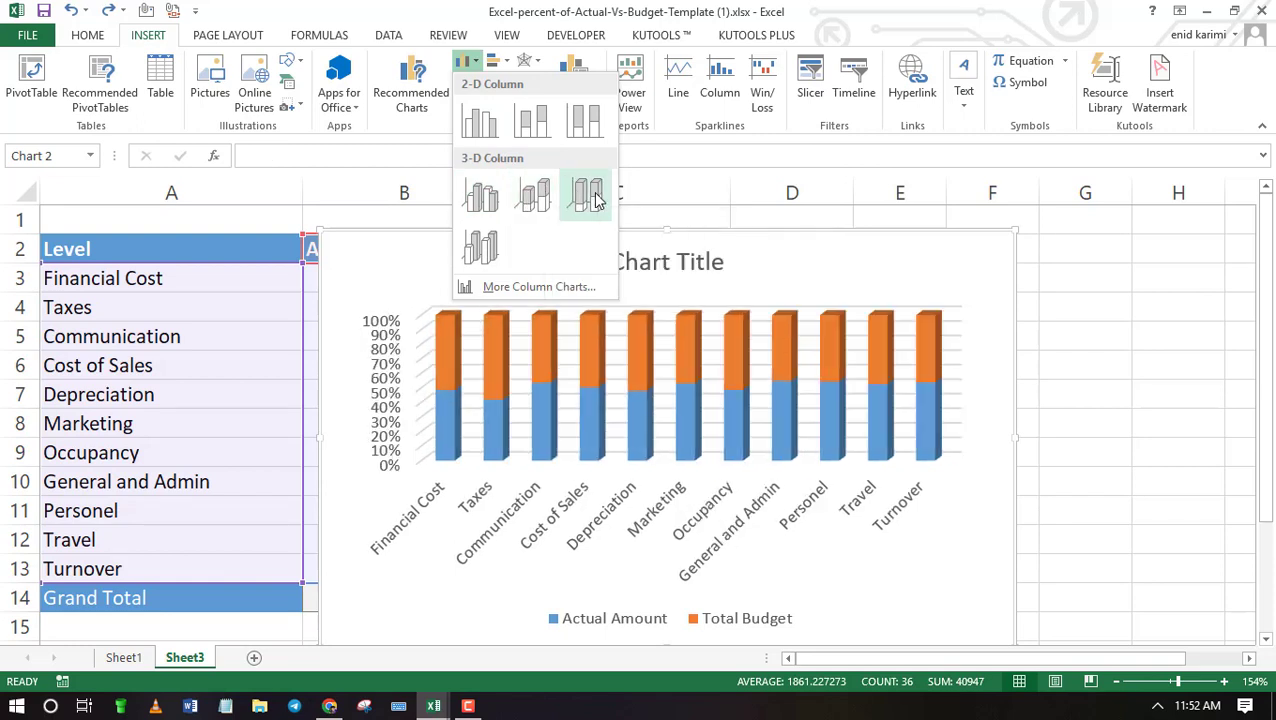
left_click(487, 250)
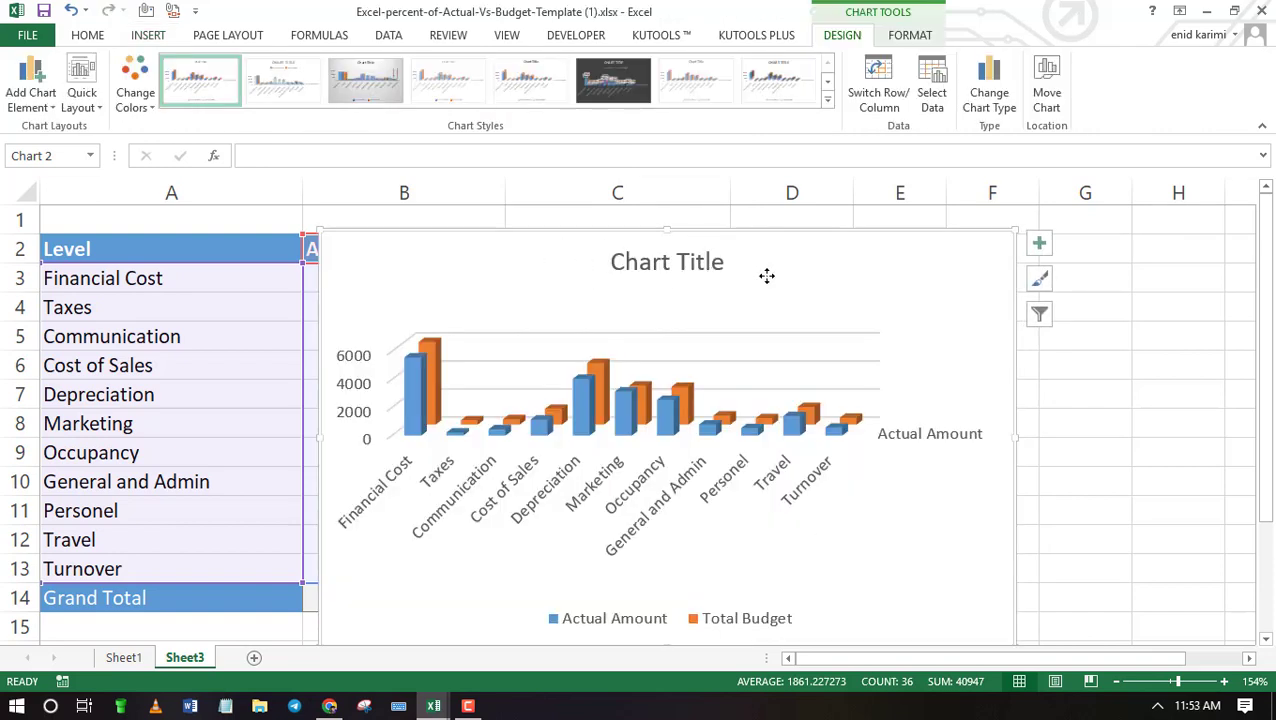
Move the 3-D column chart up beside the Level names in column A and widen it slightly.
left_click_drag(766, 276, 792, 242)
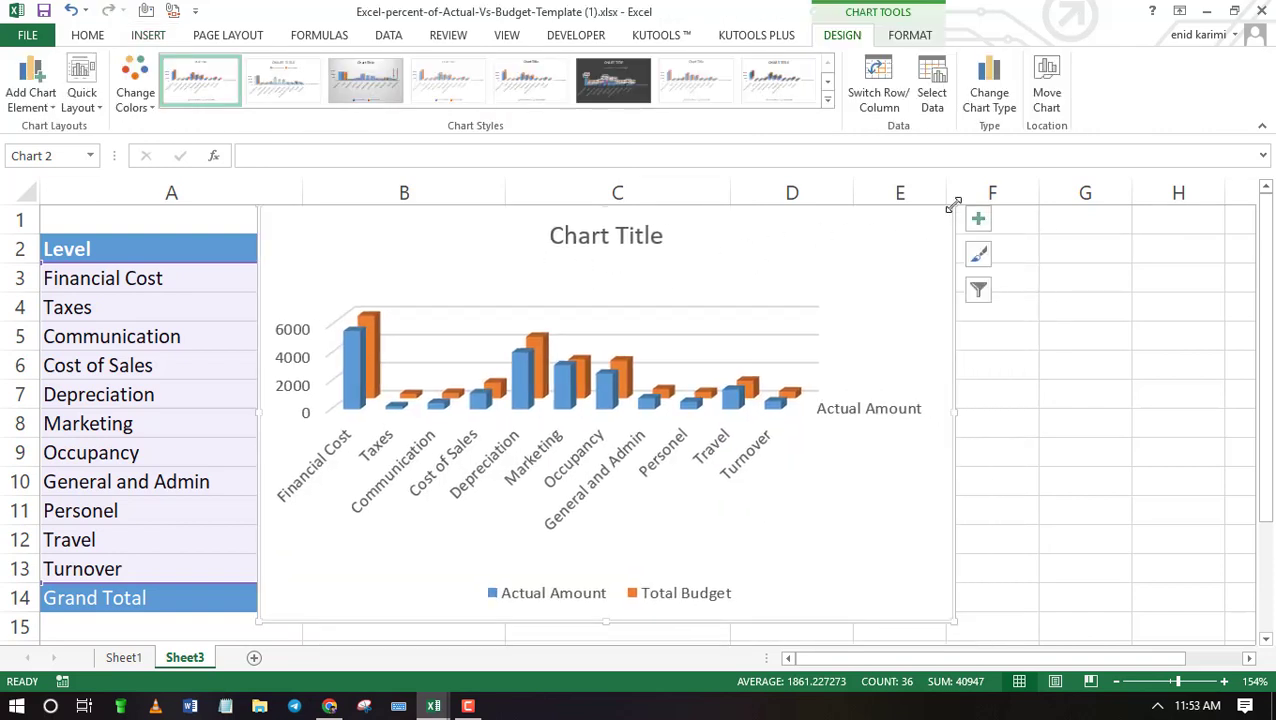
left_click_drag(954, 203, 996, 204)
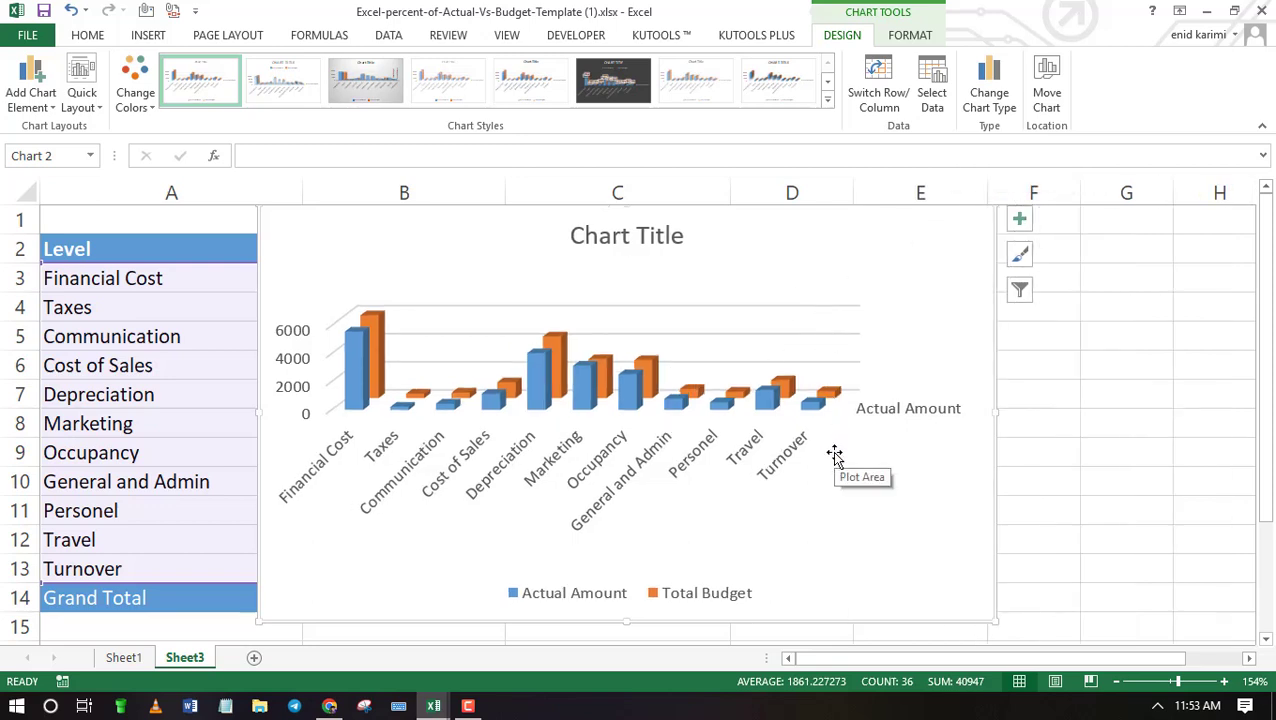
left_click(376, 334)
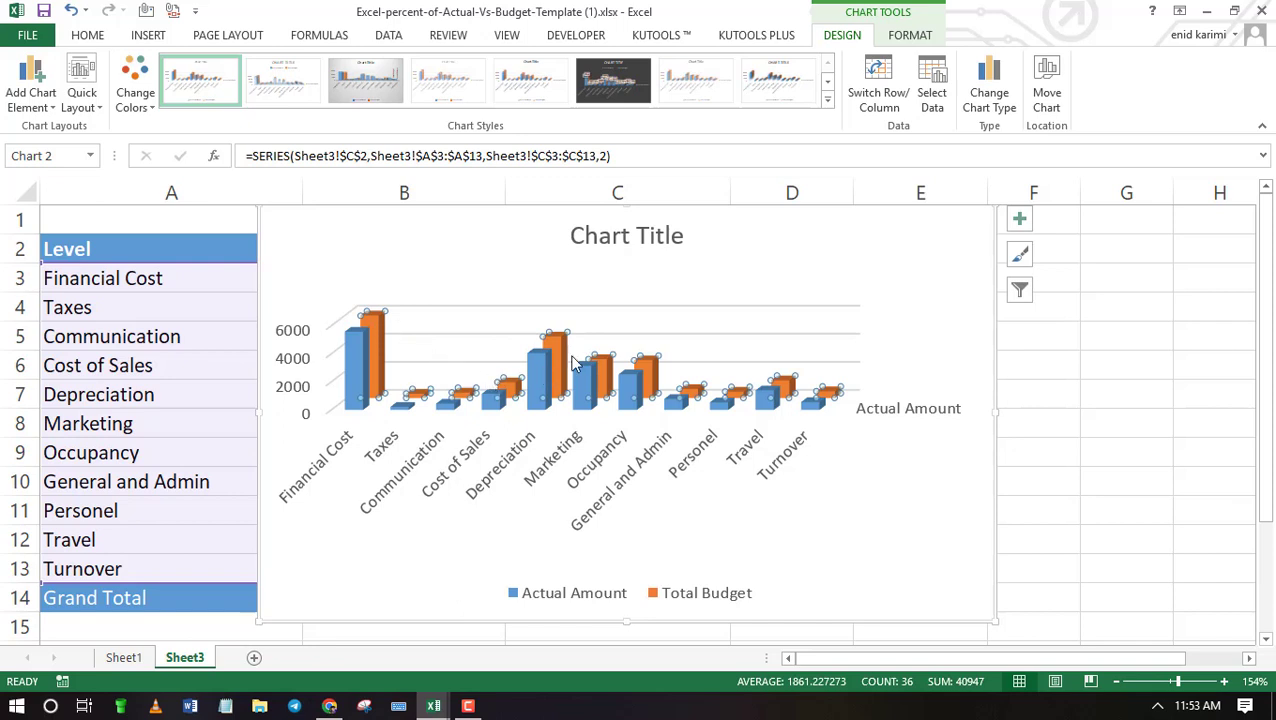
left_click(900, 295)
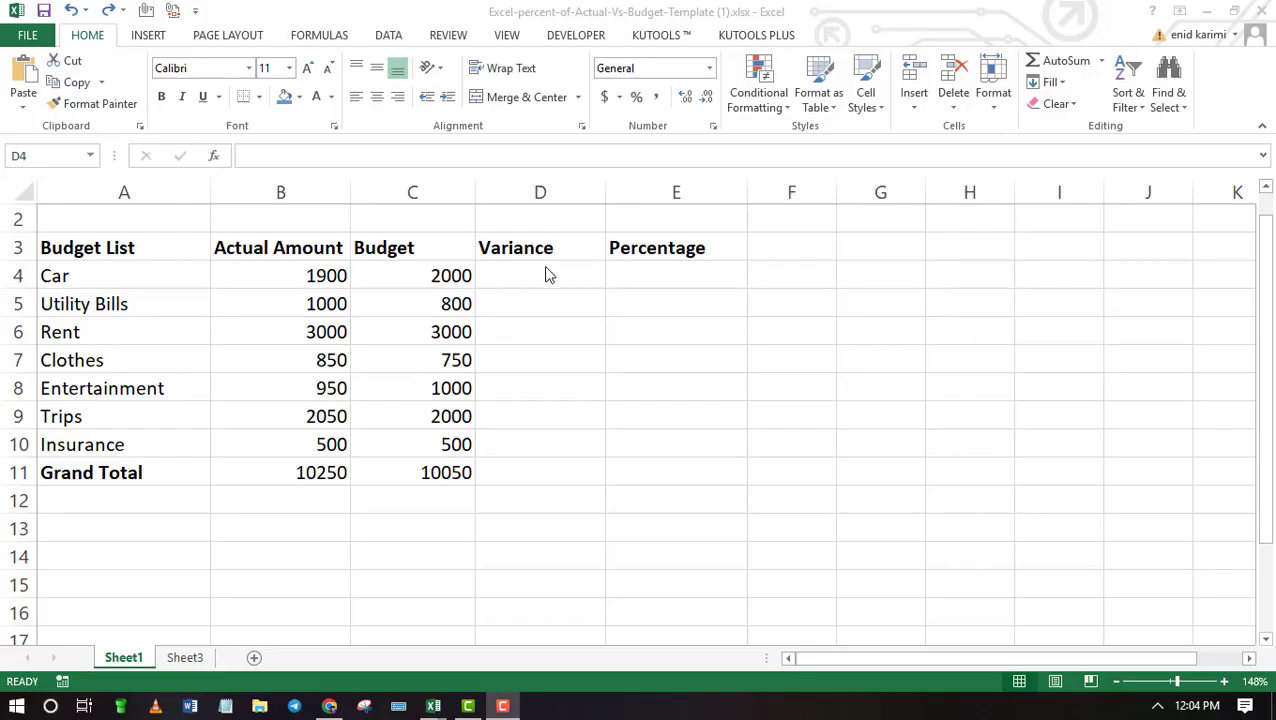
Start a conditional formatting Highlight Cells rule on Percentage cells E4:E11 in Sheet1.
left_click(547, 273)
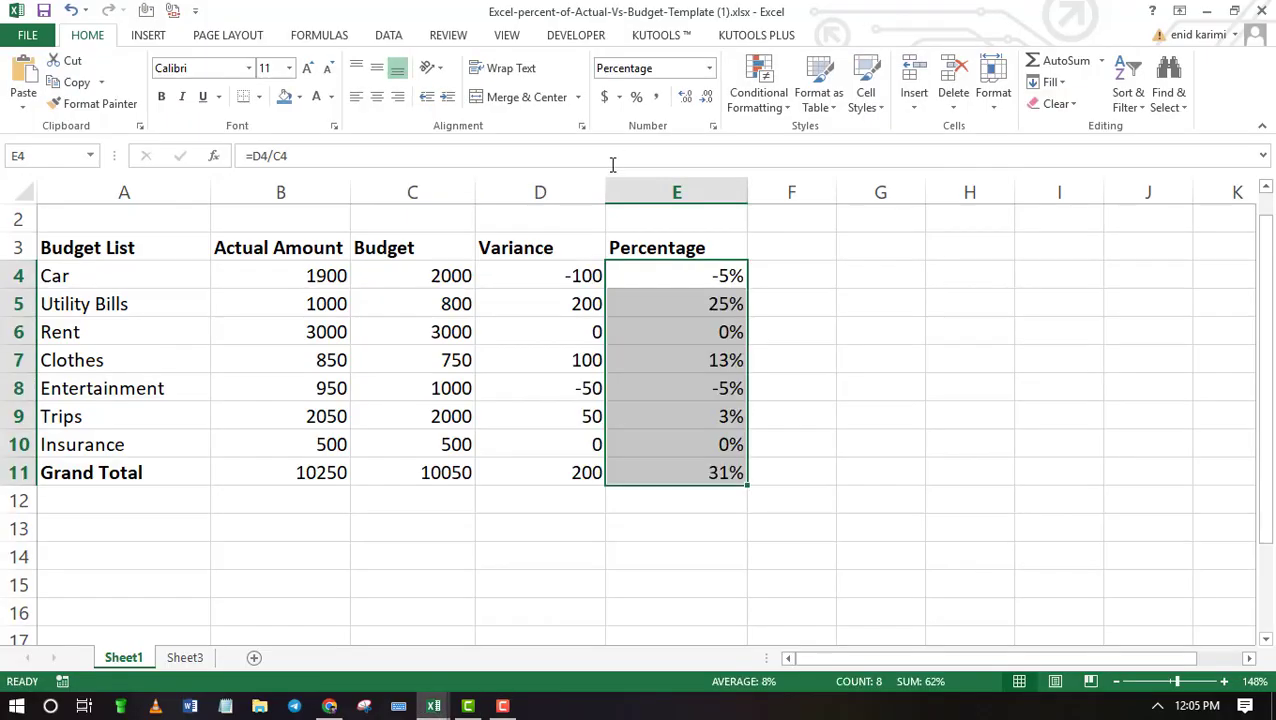
left_click(726, 361)
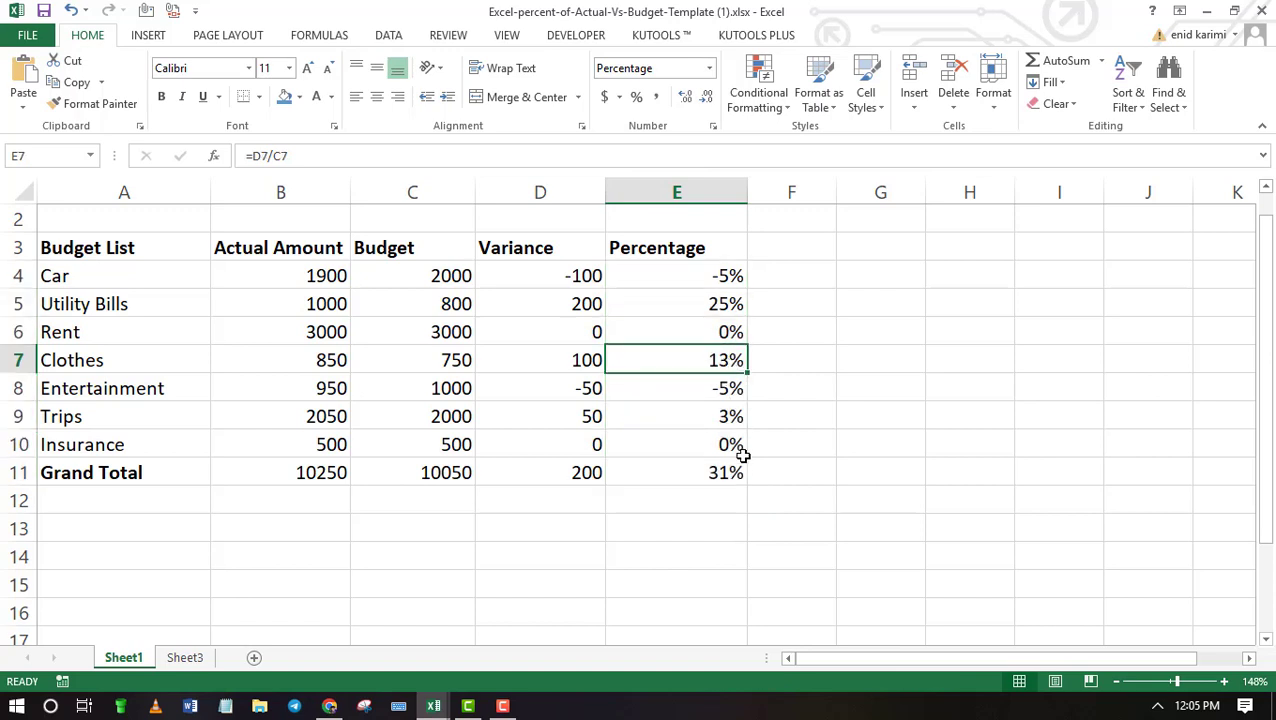
left_click_drag(731, 472, 684, 274)
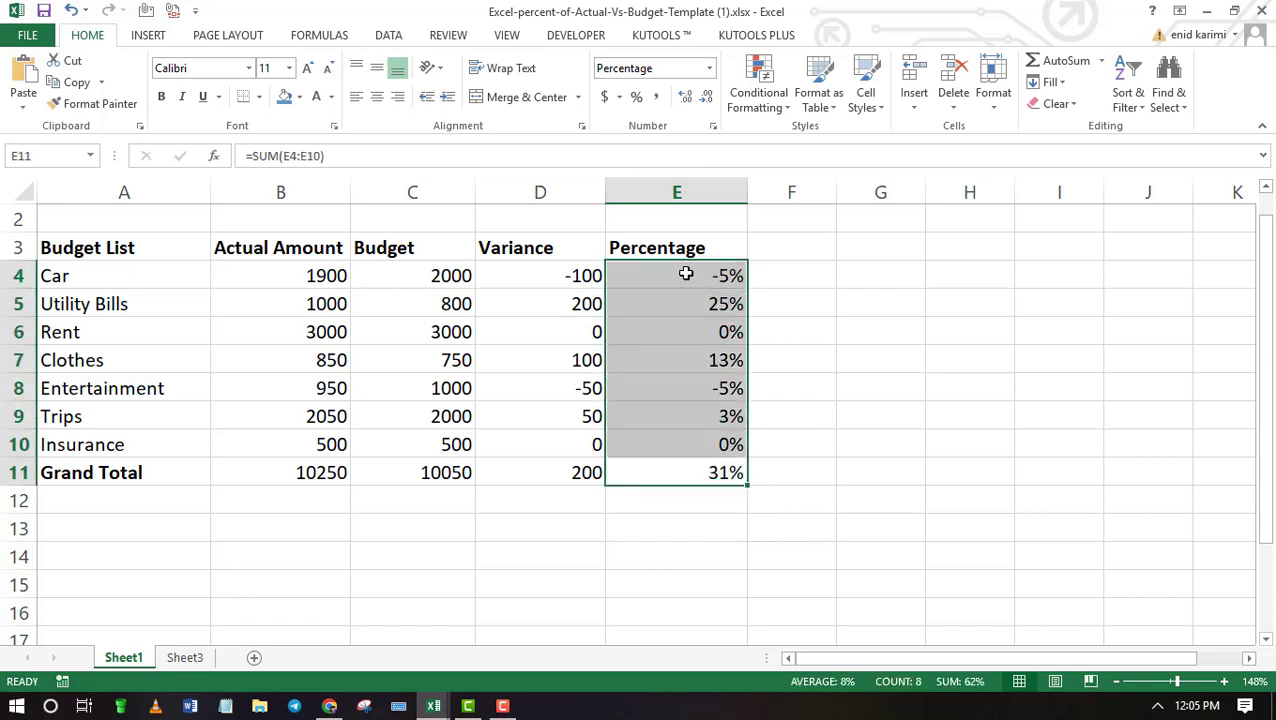
left_click(785, 110)
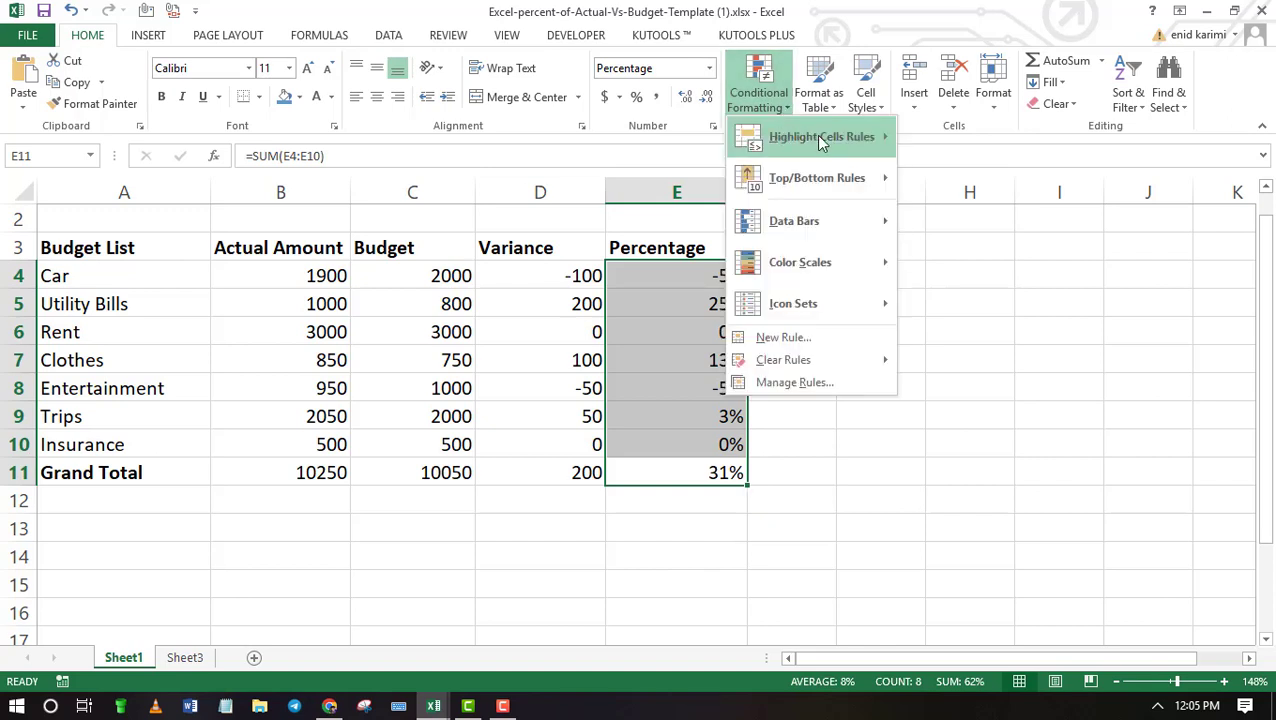
mouse_move(855, 143)
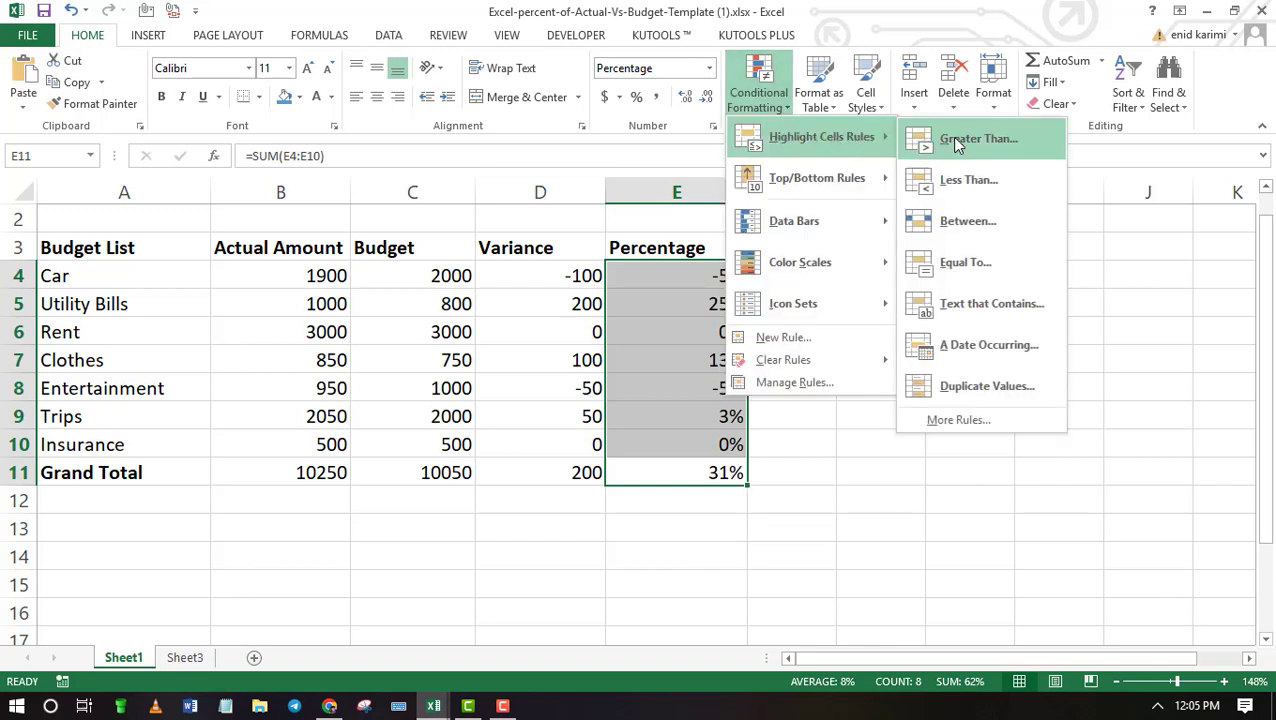